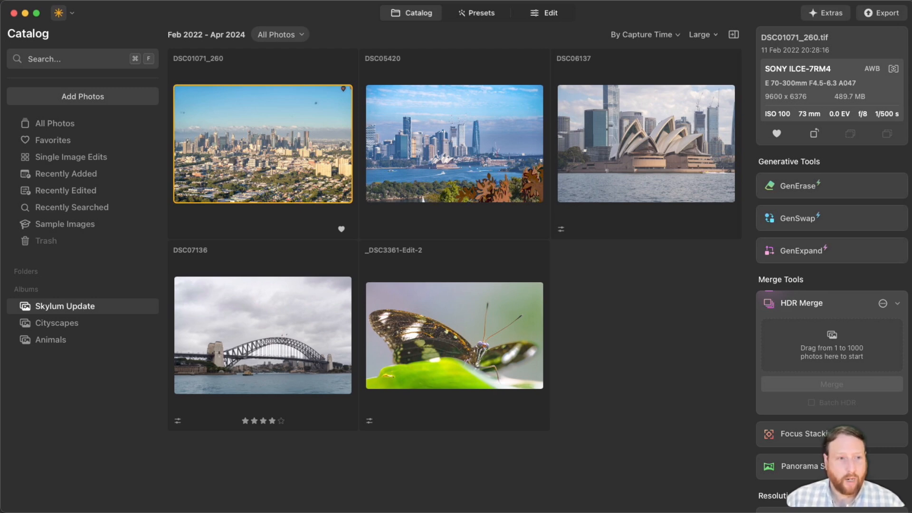
Set the catalog thumbnail size to Largest
{"action": "left_click", "coordinate": [711, 35]}
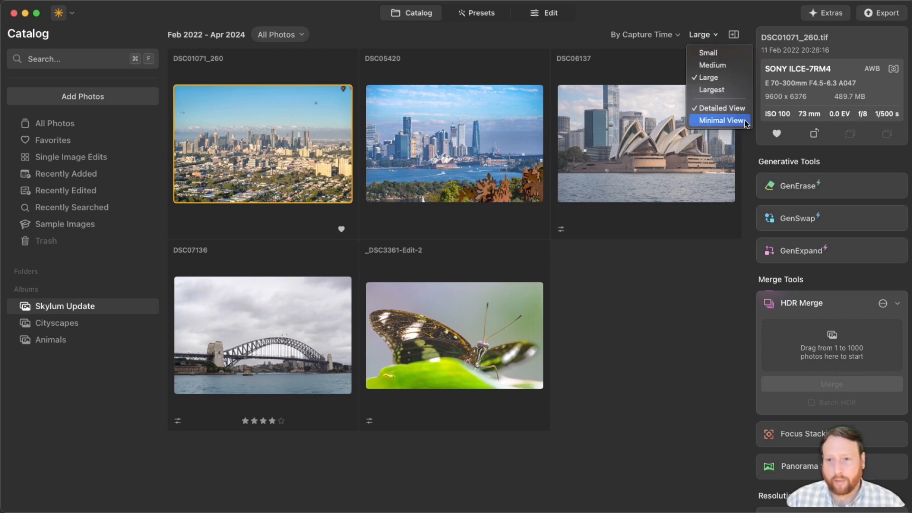
{"action": "left_click", "coordinate": [683, 9]}
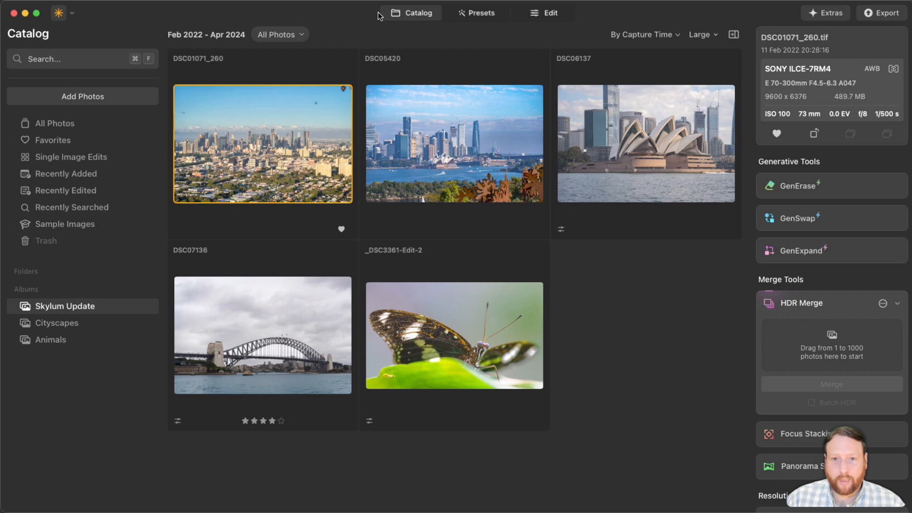
{"action": "left_click", "coordinate": [710, 35]}
{"action": "left_click", "coordinate": [710, 90]}
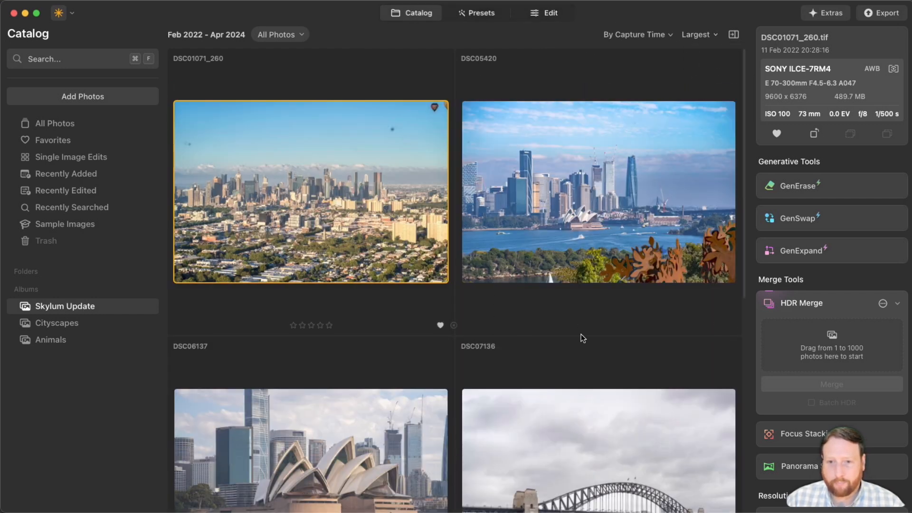
Switch the catalog grid to Minimal View and return it to Detailed View
{"action": "left_click", "coordinate": [693, 36]}
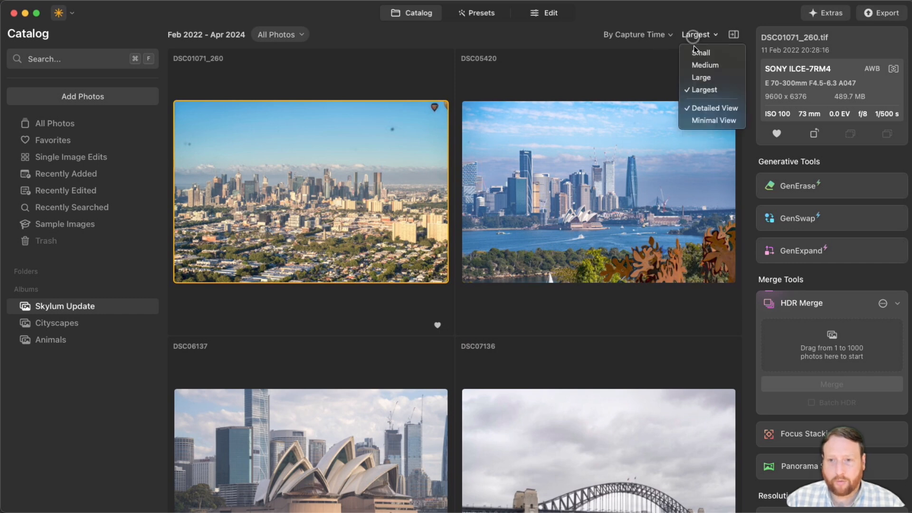
{"action": "left_click", "coordinate": [714, 120]}
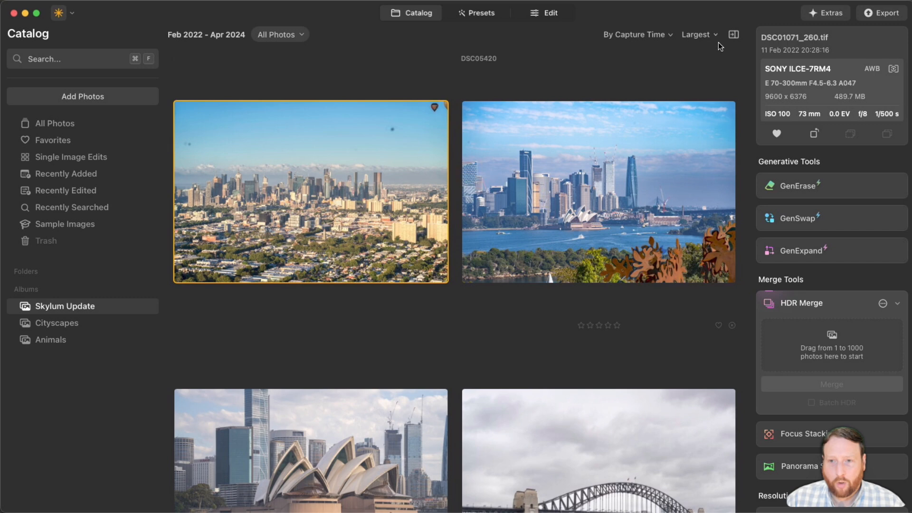
{"action": "left_click", "coordinate": [699, 35]}
{"action": "left_click", "coordinate": [700, 109]}
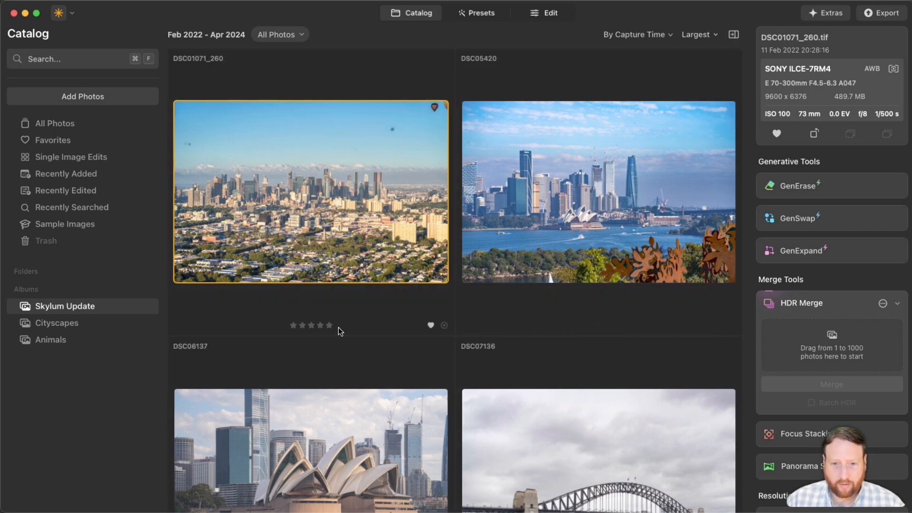
Rate photo DSC01071_260 five stars and filter the album by the camera ILCE-7RM4
{"action": "left_click", "coordinate": [329, 325]}
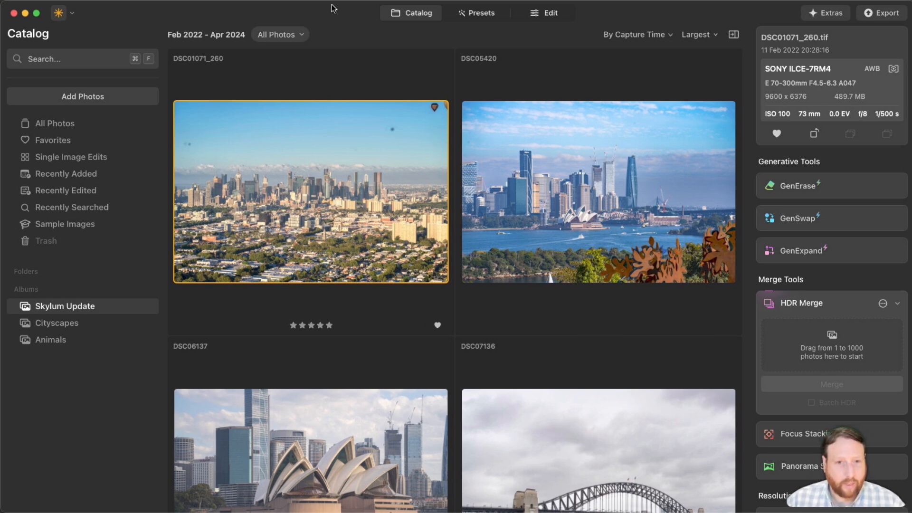
{"action": "left_click", "coordinate": [291, 37]}
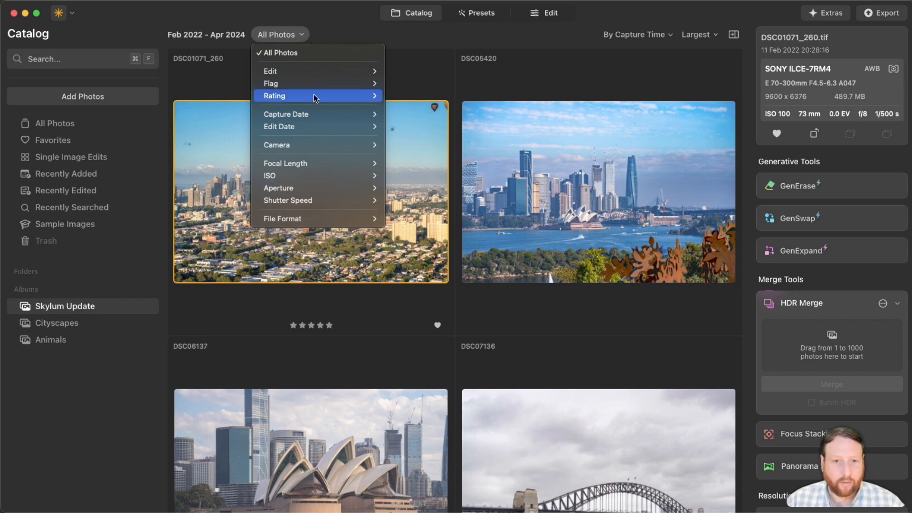
{"action": "mouse_move", "coordinate": [314, 74]}
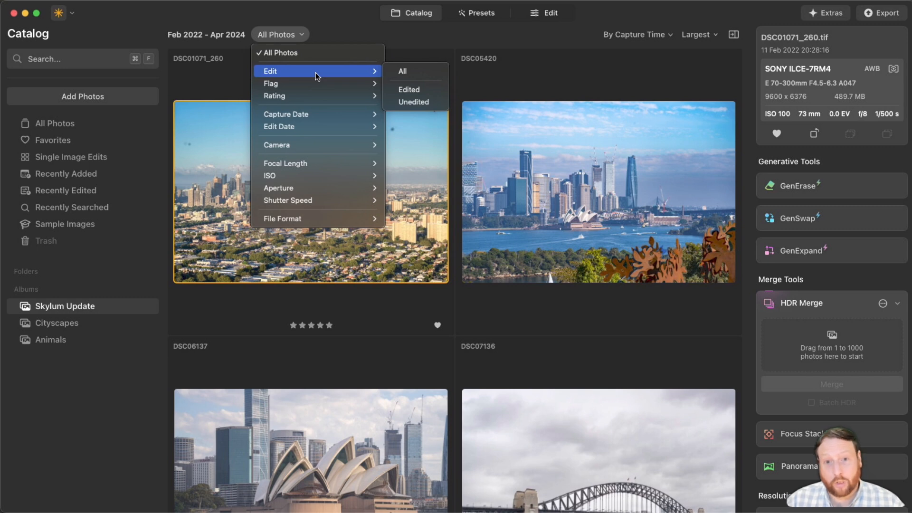
{"action": "mouse_move", "coordinate": [318, 111]}
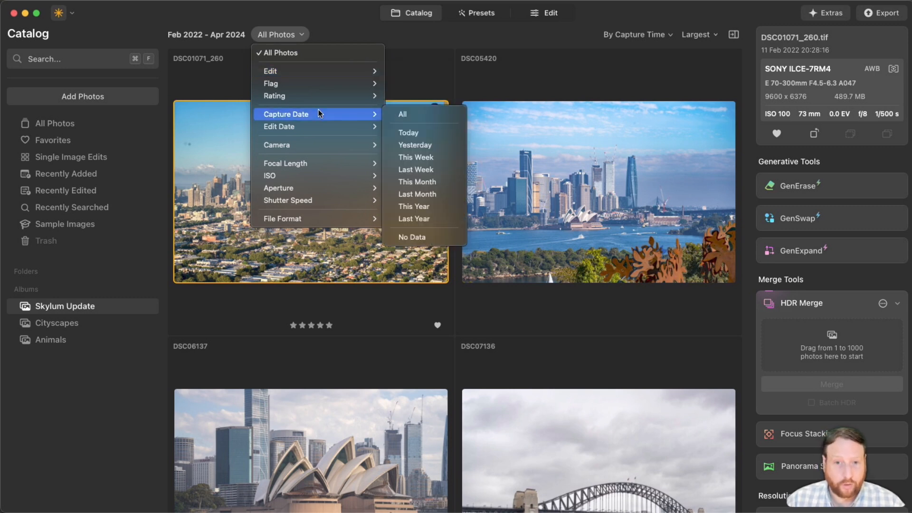
{"action": "mouse_move", "coordinate": [324, 128]}
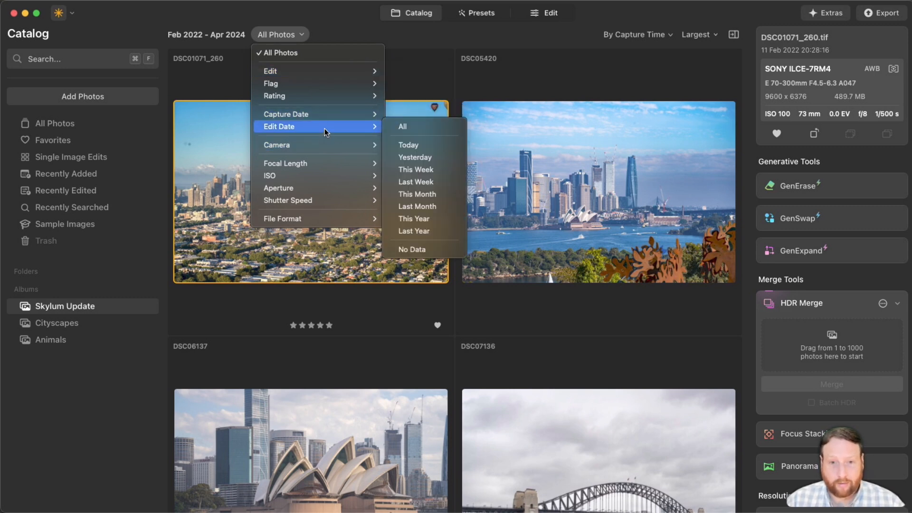
{"action": "mouse_move", "coordinate": [331, 149]}
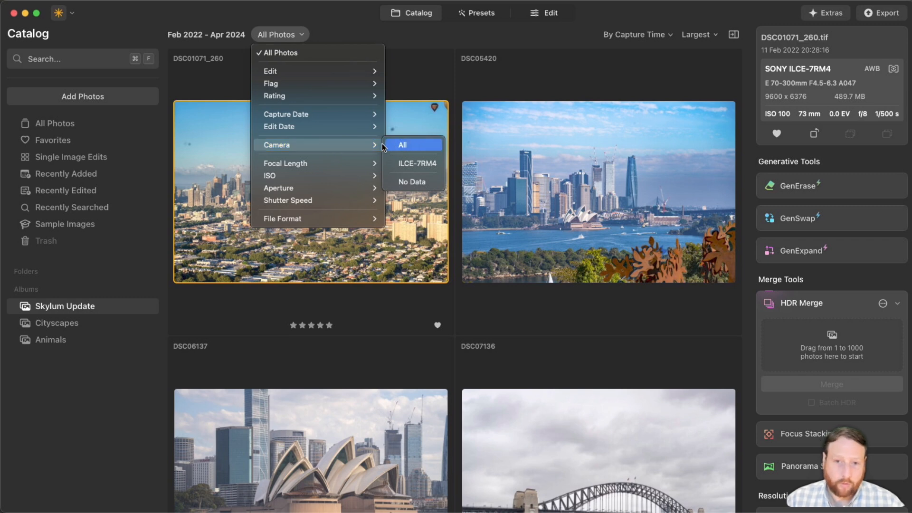
{"action": "left_click", "coordinate": [420, 165]}
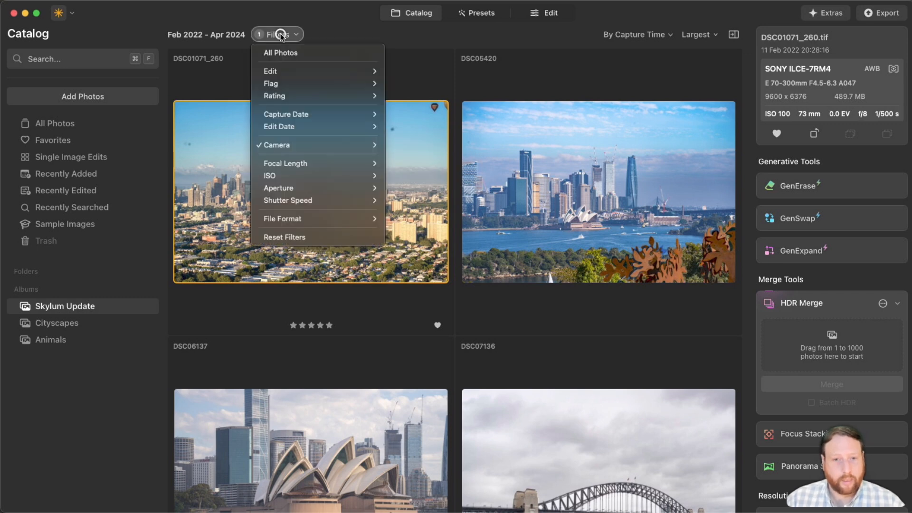
Add a five-star rating filter to the album's camera filter
{"action": "left_click", "coordinate": [279, 34]}
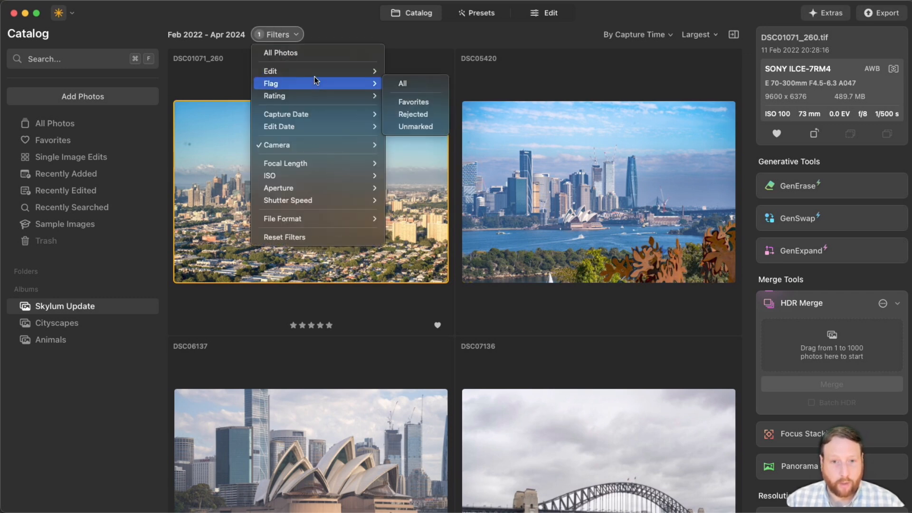
{"action": "mouse_move", "coordinate": [330, 95]}
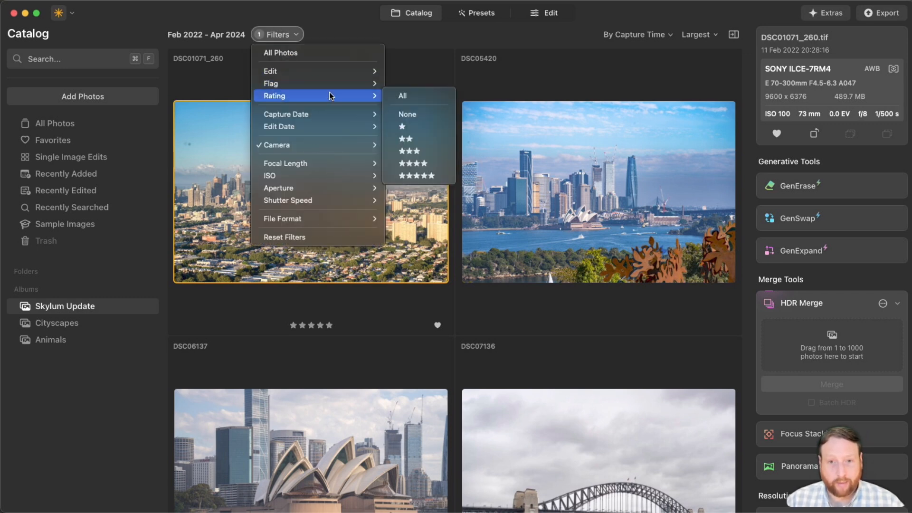
{"action": "left_click", "coordinate": [431, 177]}
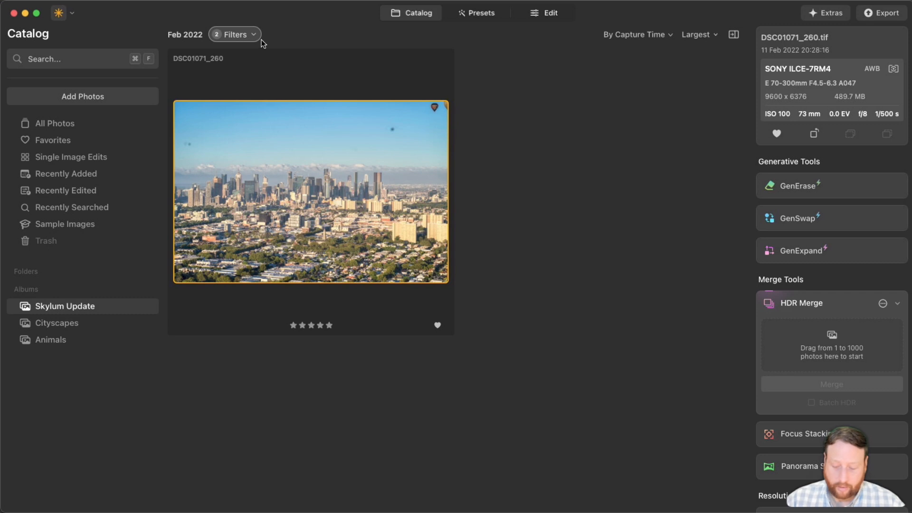
Remove the star rating from photo DSC01071_260 and add None to the rating filter
{"action": "key", "text": "0"}
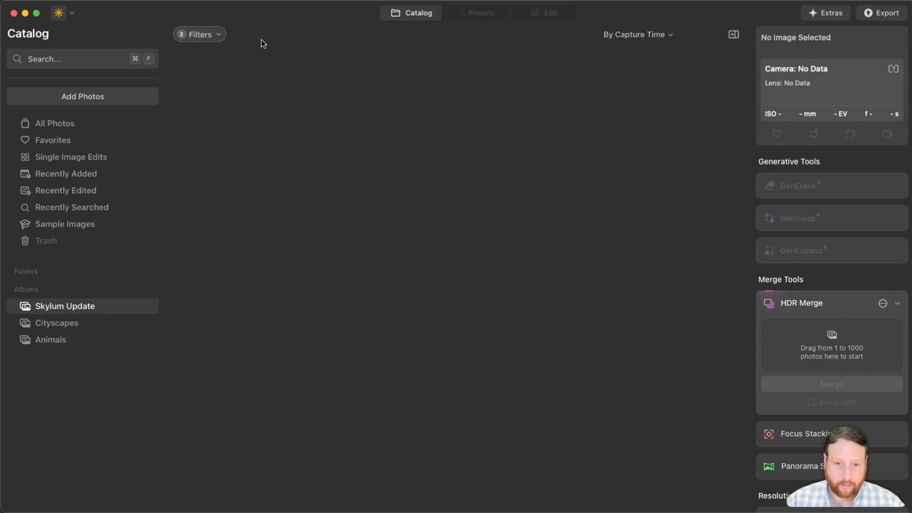
{"action": "left_click", "coordinate": [220, 35]}
{"action": "mouse_move", "coordinate": [226, 96]}
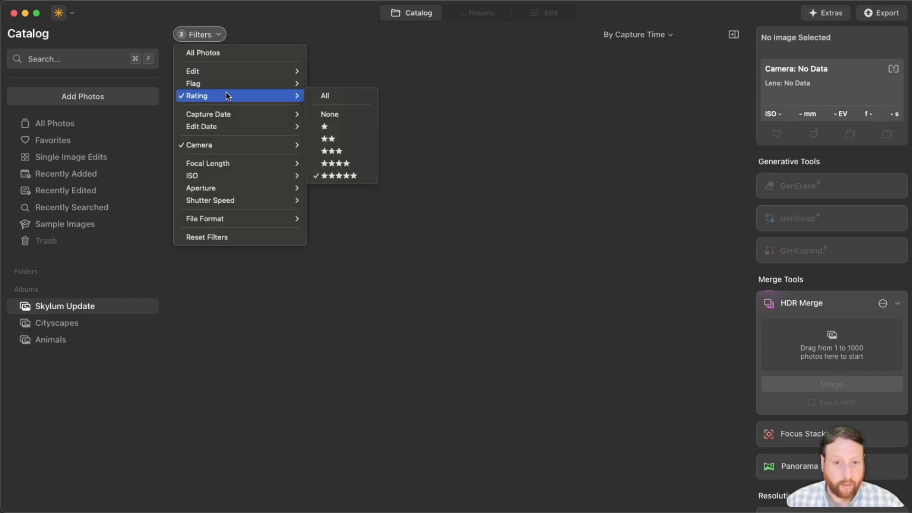
{"action": "left_click", "coordinate": [347, 114]}
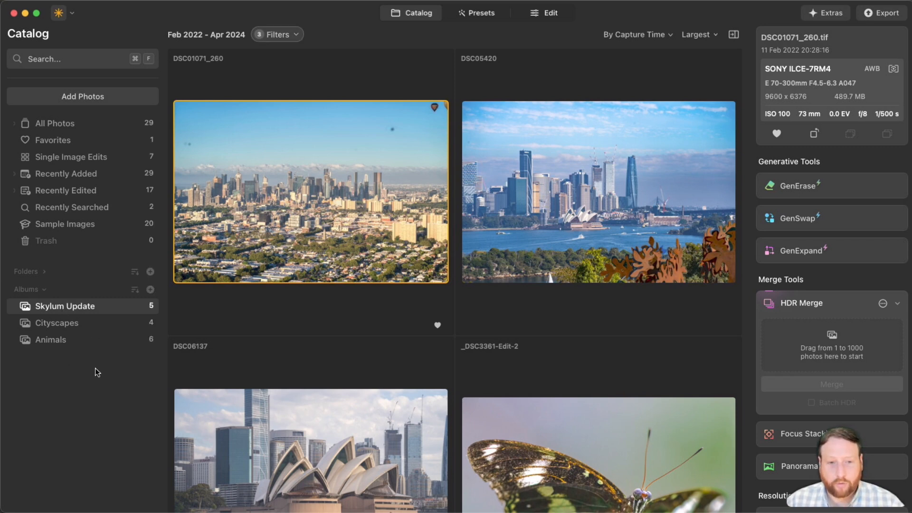
Sort the albums by Album Name, by Recently Updated and by Photo Count in turn
{"action": "left_click", "coordinate": [135, 289]}
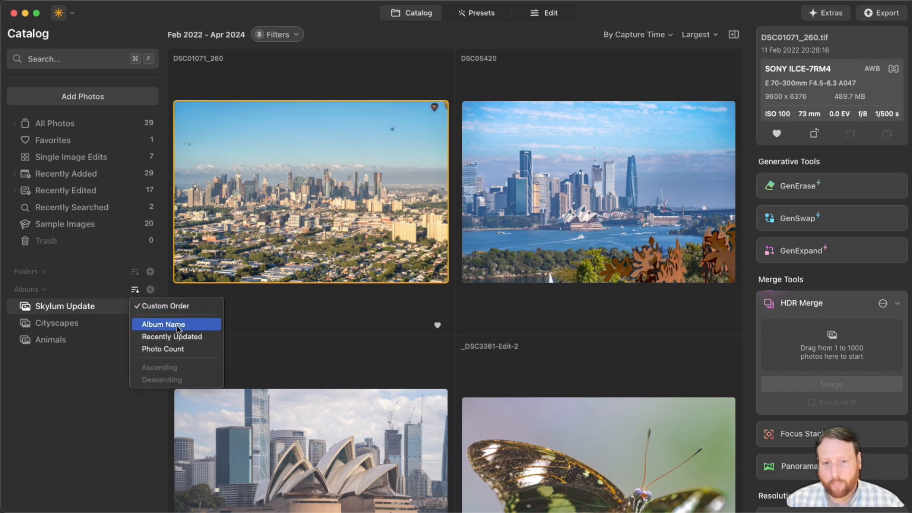
{"action": "left_click", "coordinate": [202, 326]}
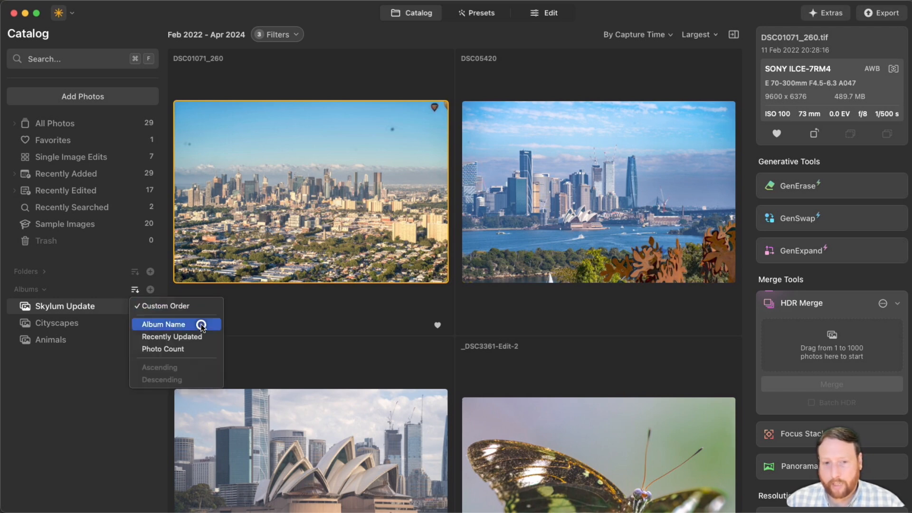
{"action": "left_click", "coordinate": [135, 290]}
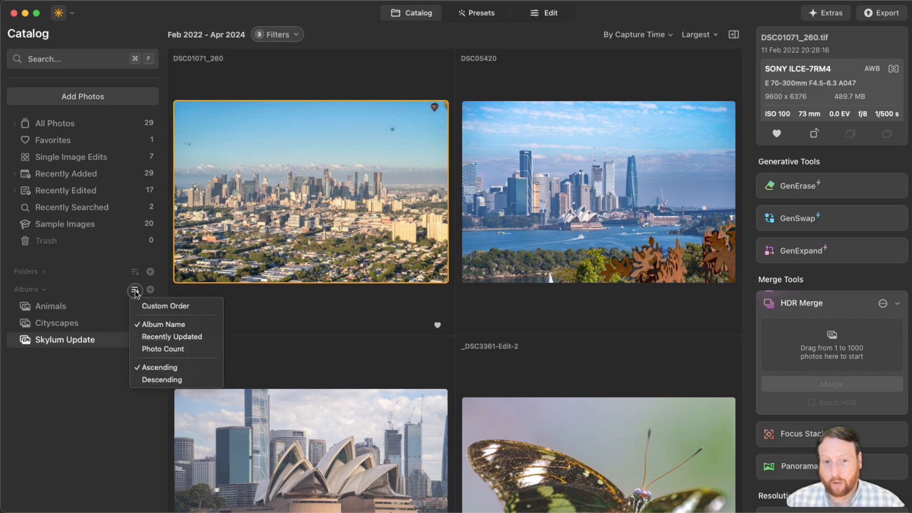
{"action": "left_click", "coordinate": [209, 337]}
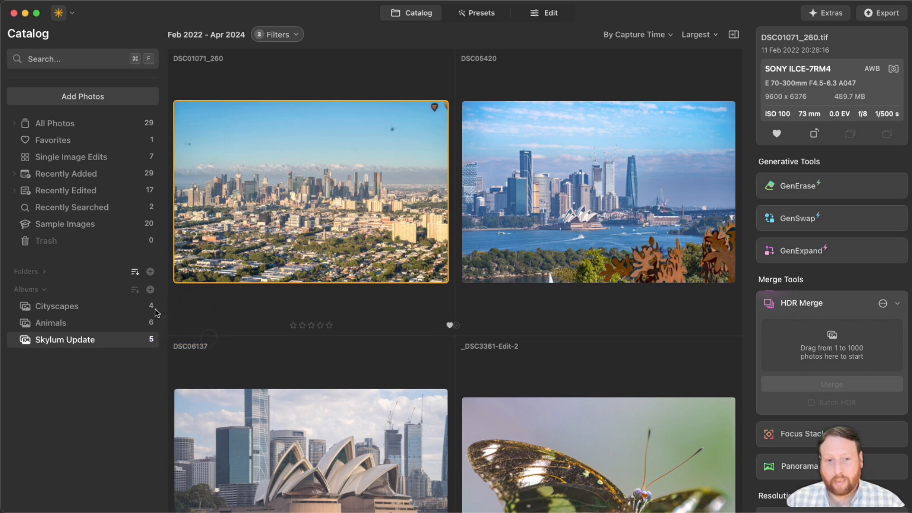
{"action": "left_click", "coordinate": [135, 290]}
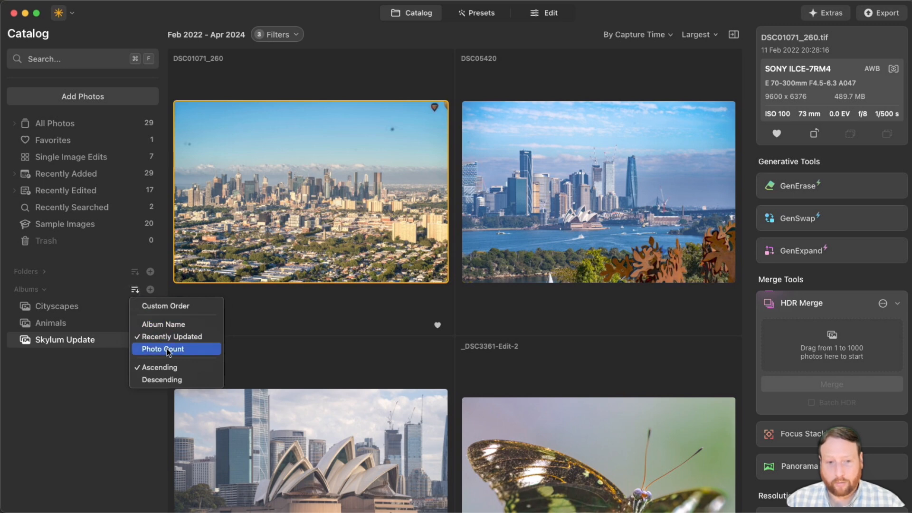
{"action": "left_click", "coordinate": [167, 351]}
Set the albums to Custom Order and arrange them as Animals, Skylum Update, Cityscapes
{"action": "left_click", "coordinate": [135, 291]}
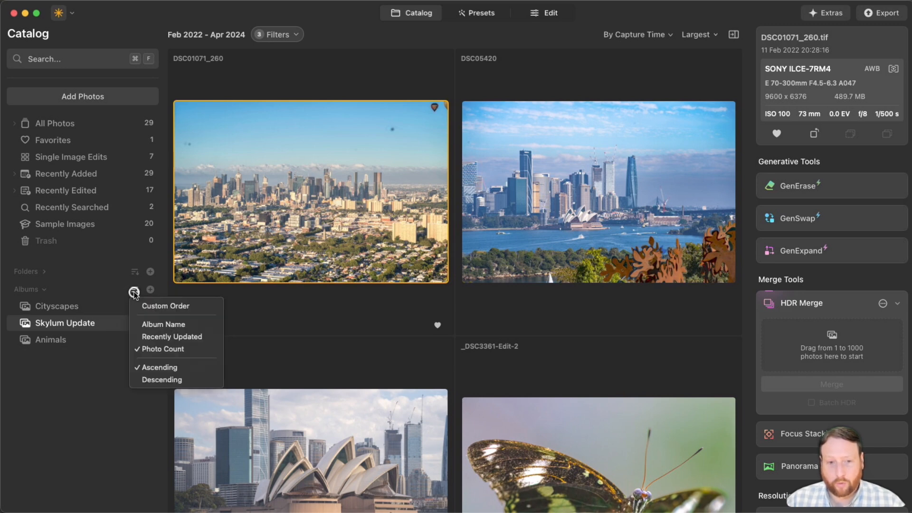
{"action": "left_click", "coordinate": [158, 306]}
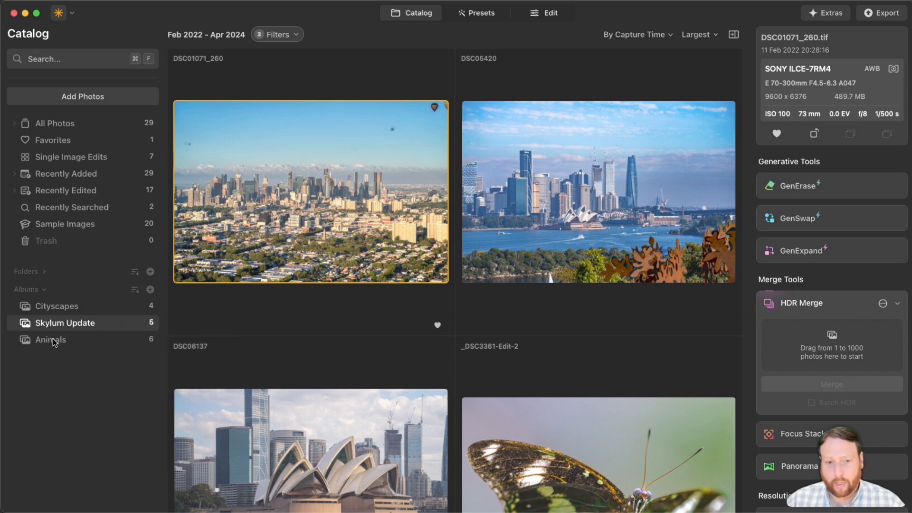
{"action": "mouse_move", "coordinate": [53, 342]}
{"action": "left_mouse_down"}
{"action": "mouse_move", "coordinate": [45, 312]}
{"action": "mouse_move", "coordinate": [55, 309]}
{"action": "mouse_move", "coordinate": [61, 354]}
{"action": "left_mouse_up"}
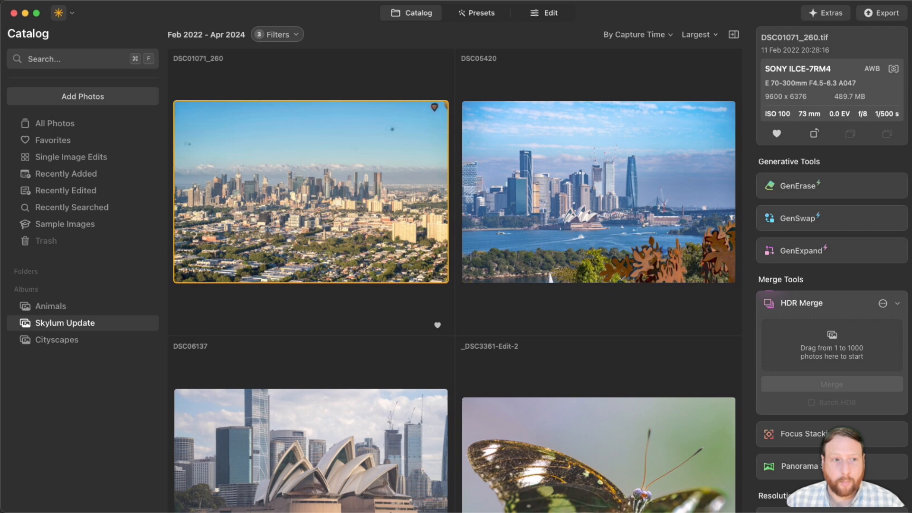
Clear the recent searches, search the photos for "bridge" and show the matching images
{"action": "left_click", "coordinate": [72, 59]}
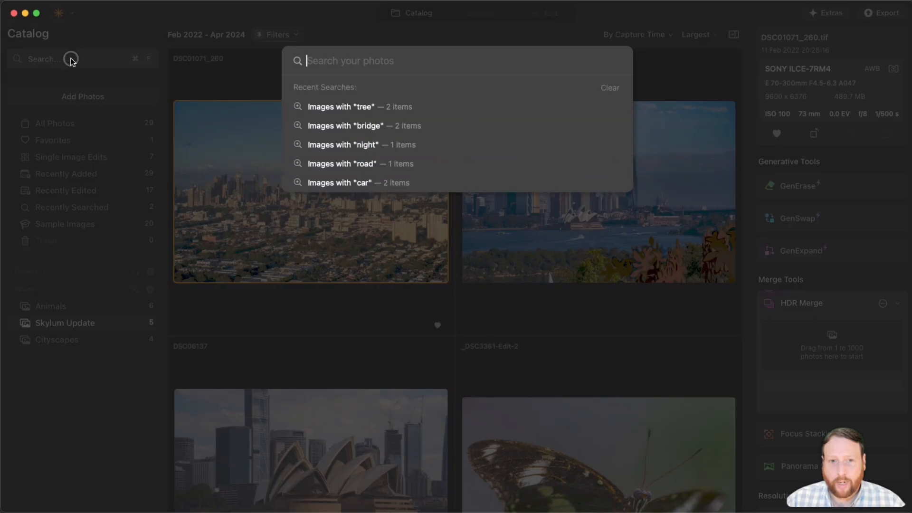
{"action": "left_click", "coordinate": [609, 88]}
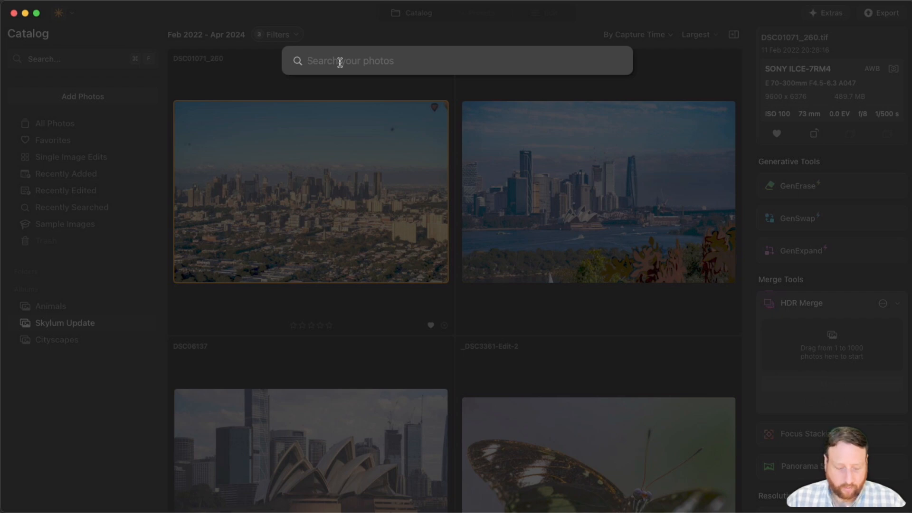
{"action": "type", "text": "bridge"}
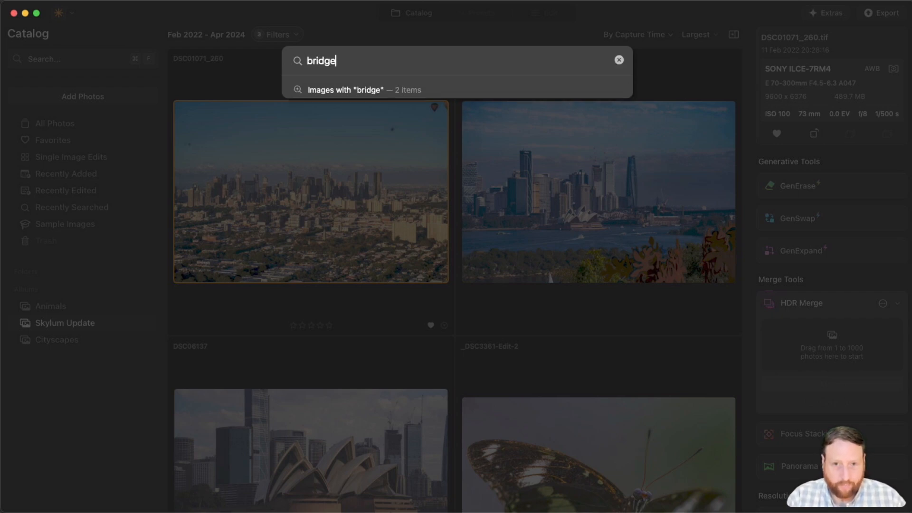
{"action": "left_click", "coordinate": [380, 90]}
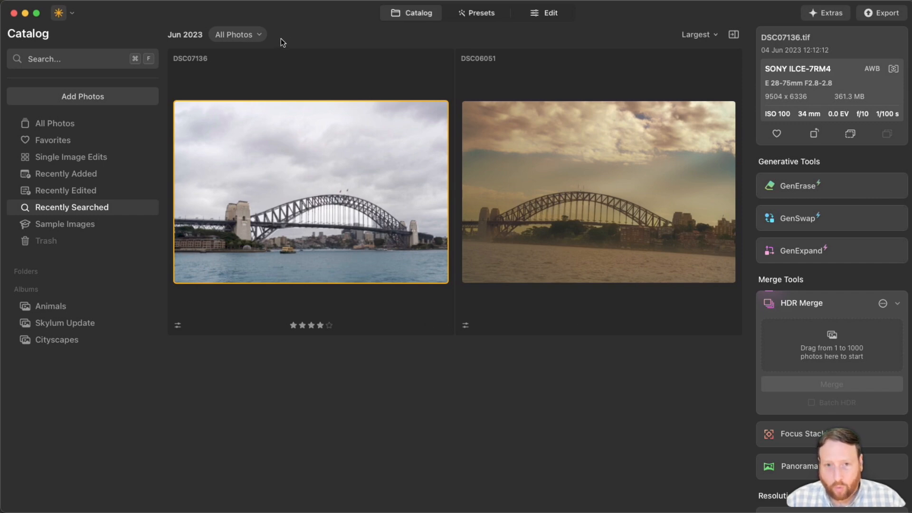
Search the photos for "night" and show the matching images
{"action": "left_click", "coordinate": [243, 36]}
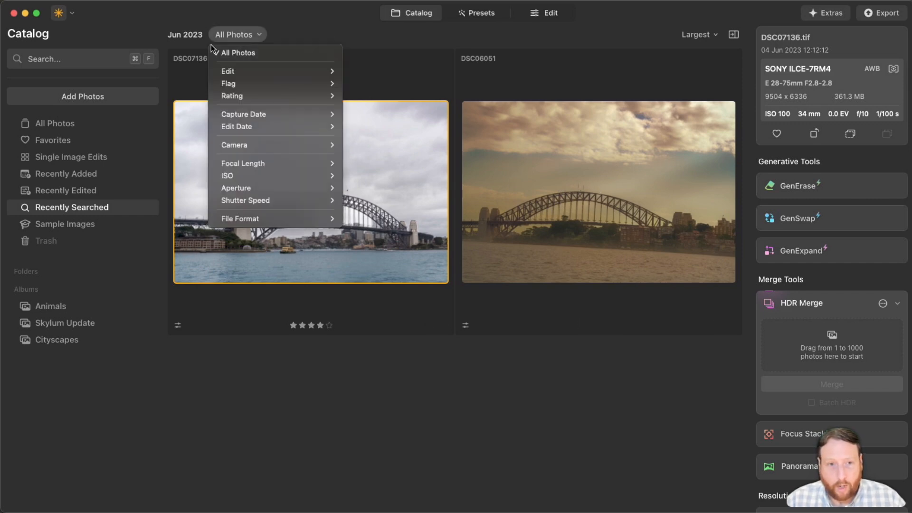
{"action": "left_click", "coordinate": [52, 60]}
{"action": "left_click", "coordinate": [57, 60]}
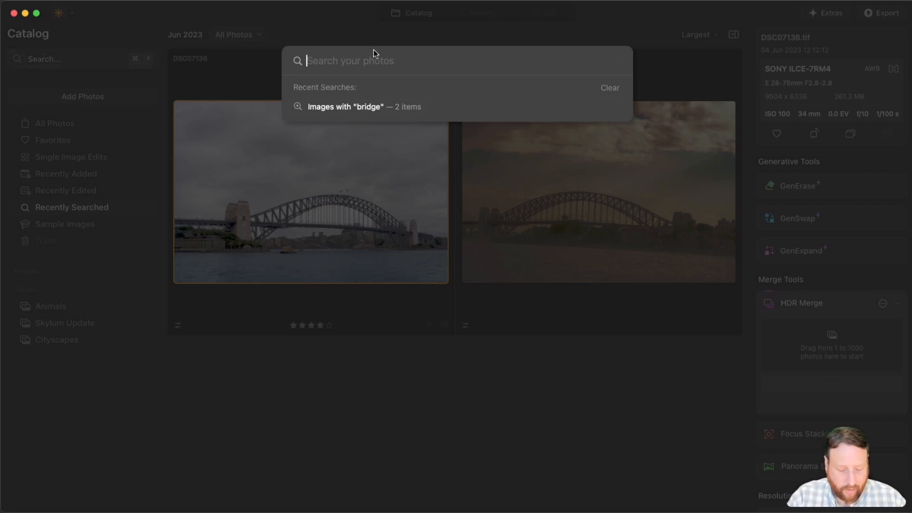
{"action": "type", "text": "night"}
{"action": "left_click", "coordinate": [402, 90]}
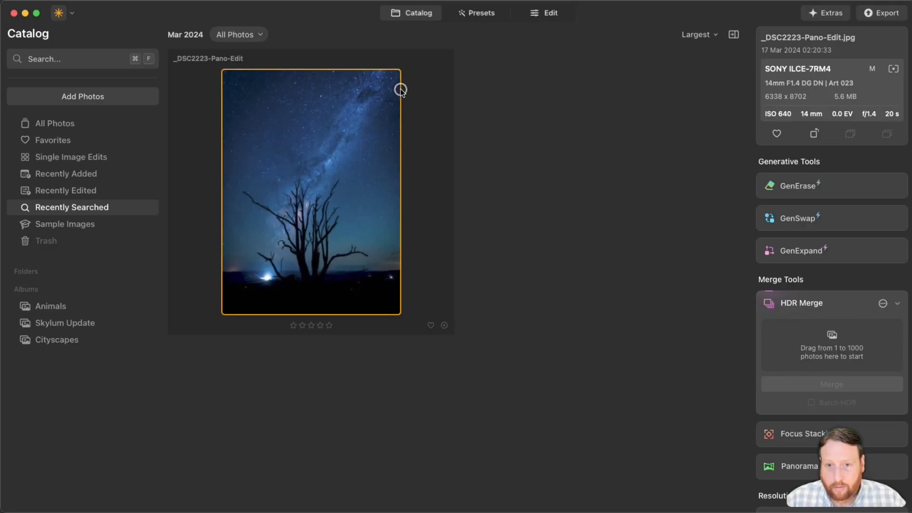
Search the photos for "tree"
{"action": "left_click", "coordinate": [70, 61]}
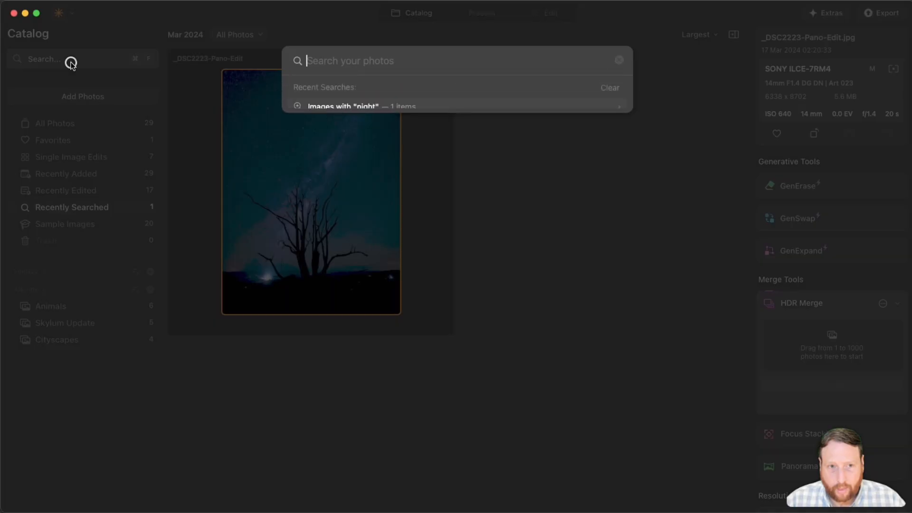
{"action": "type", "text": "tree"}
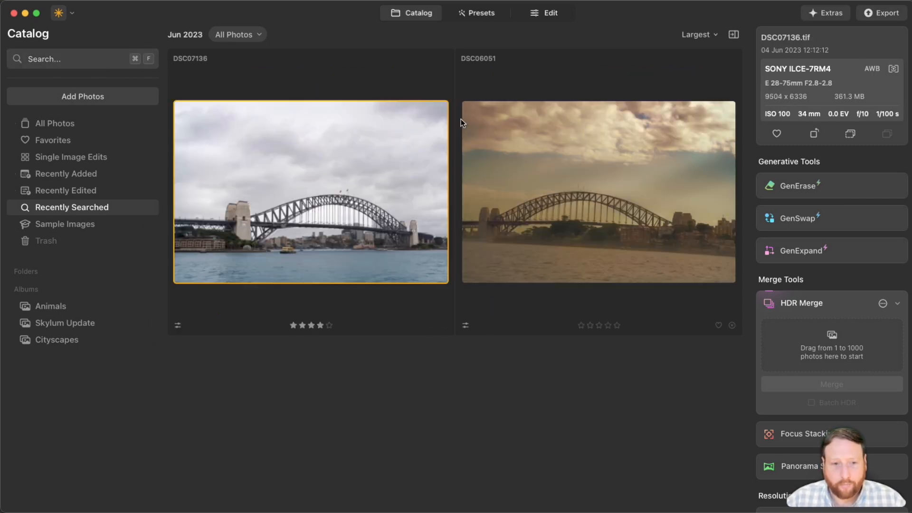
Open the grey-sky bridge photo DSC07136 for editing and switch between the two bridge photos in the filmstrip
{"action": "left_click", "coordinate": [552, 15]}
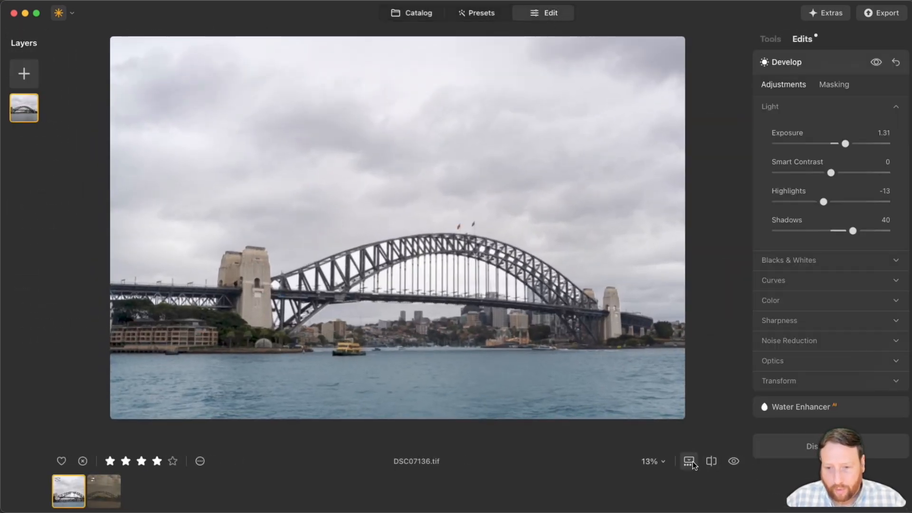
{"action": "left_click", "coordinate": [689, 460]}
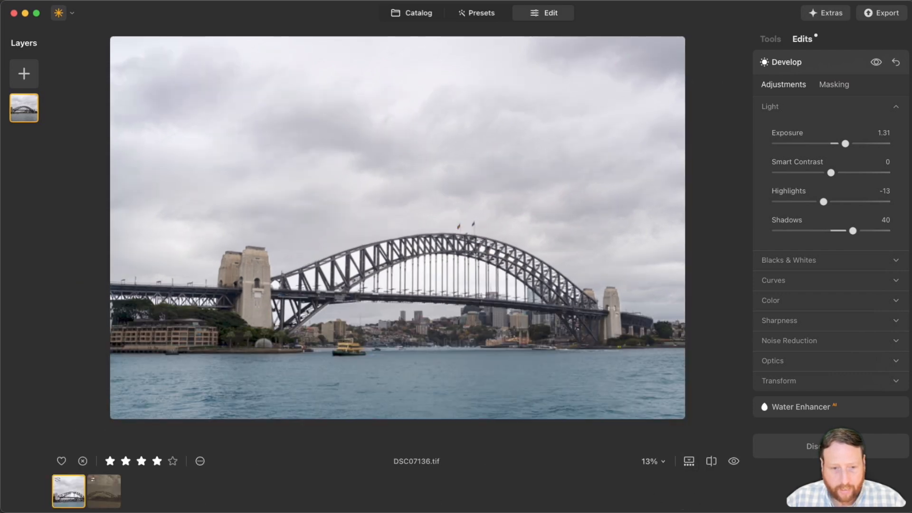
{"action": "left_click", "coordinate": [99, 492]}
{"action": "left_click", "coordinate": [73, 496]}
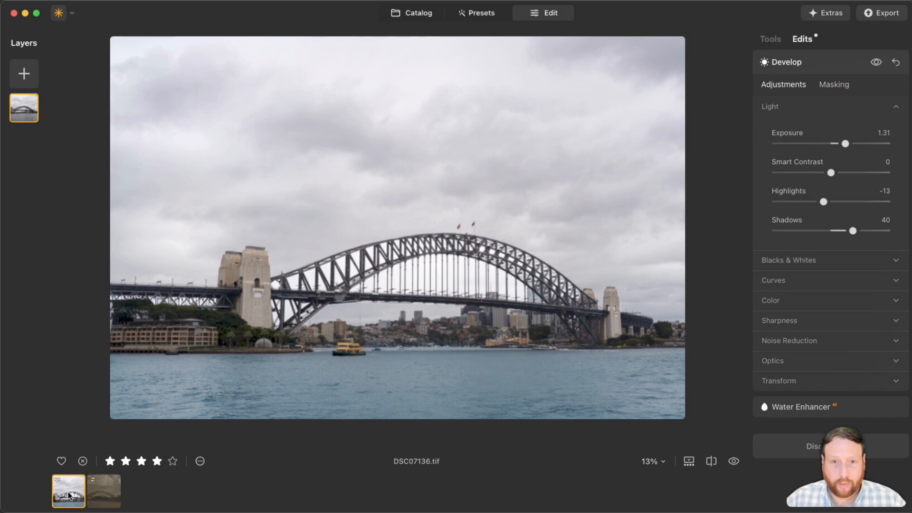
Open the Skylum Update album for editing and view its first two cityscape photos from the filmstrip
{"action": "left_click", "coordinate": [423, 12]}
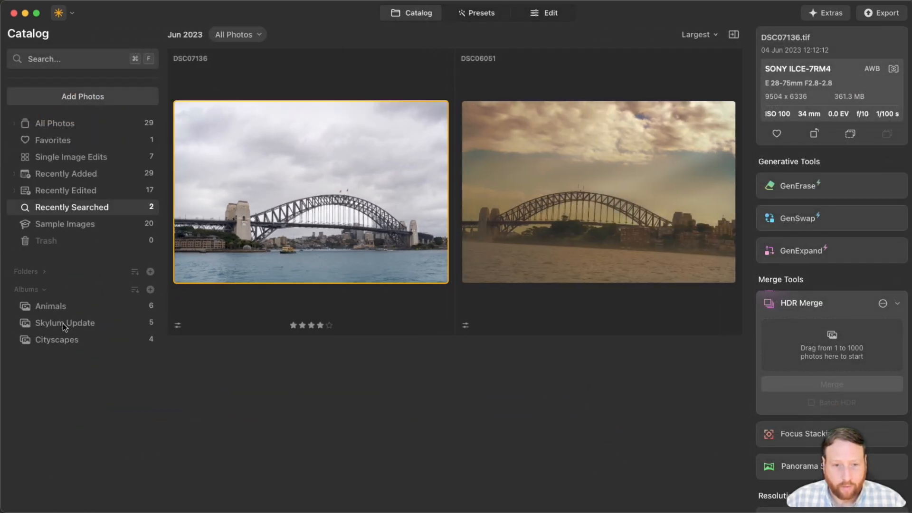
{"action": "left_click", "coordinate": [62, 323]}
{"action": "left_click", "coordinate": [544, 13]}
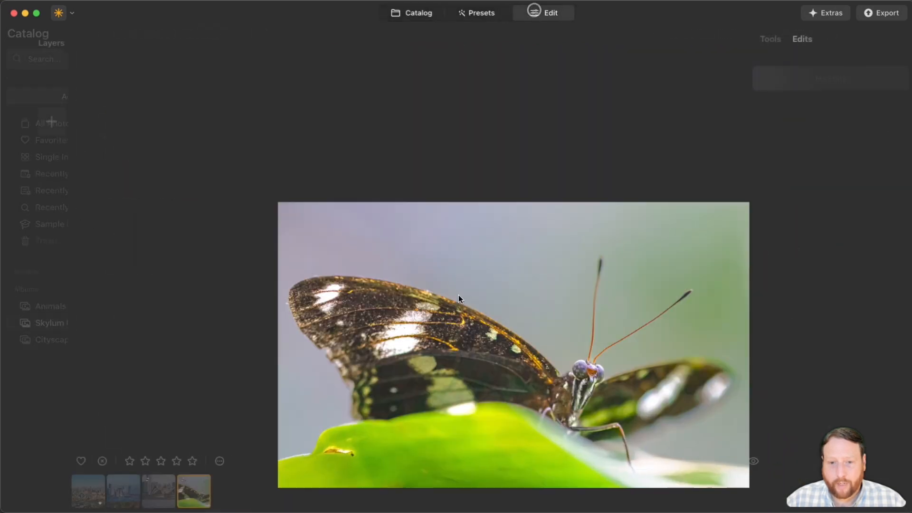
{"action": "left_click", "coordinate": [79, 497]}
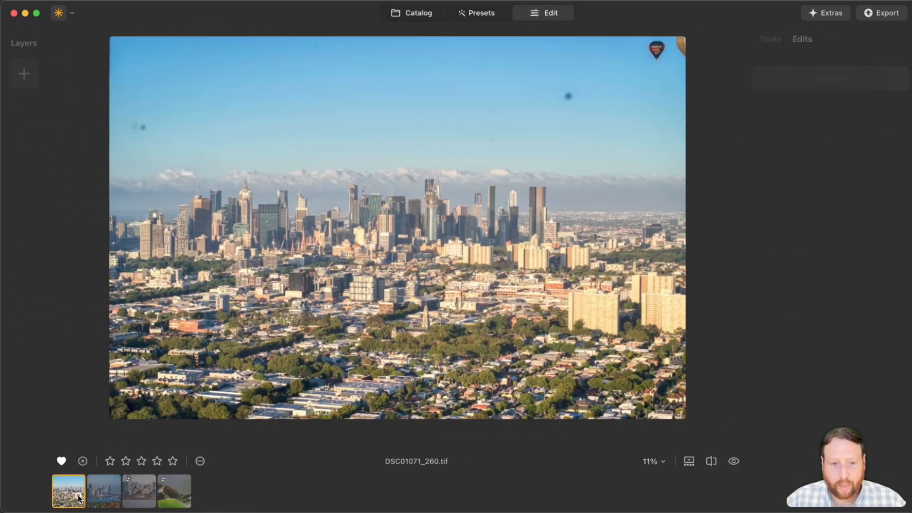
{"action": "left_click", "coordinate": [104, 491]}
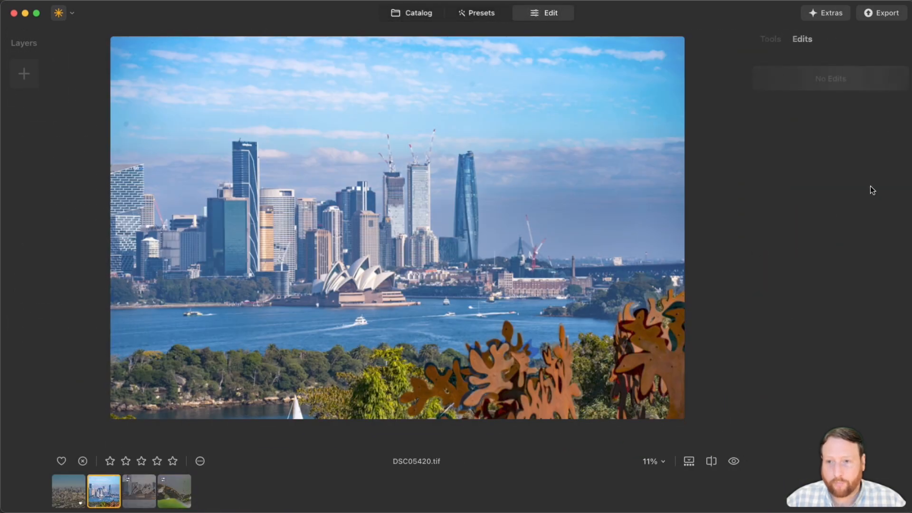
Return to the catalog and open the butterfly photo _DSC3361-Edit-2 for editing
{"action": "left_click", "coordinate": [417, 14]}
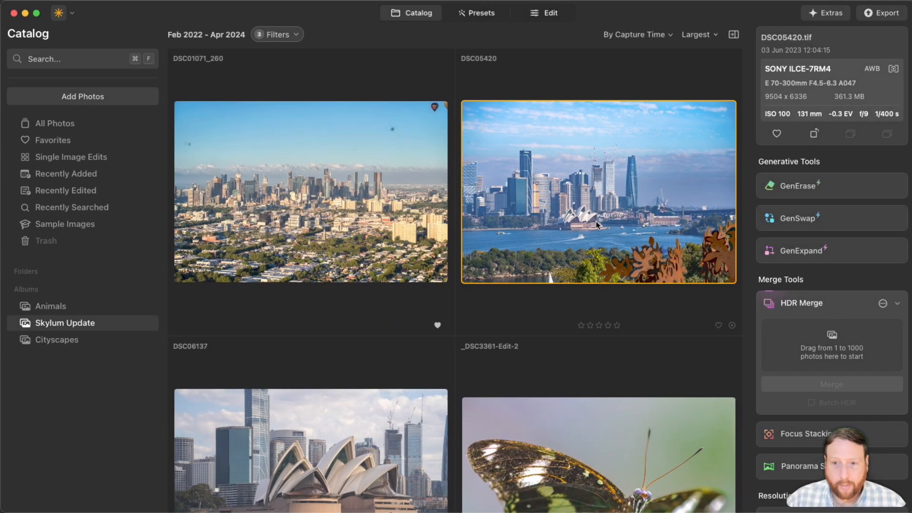
{"action": "scroll", "coordinate": [609, 223], "scroll_direction": "down", "scroll_amount": 2}
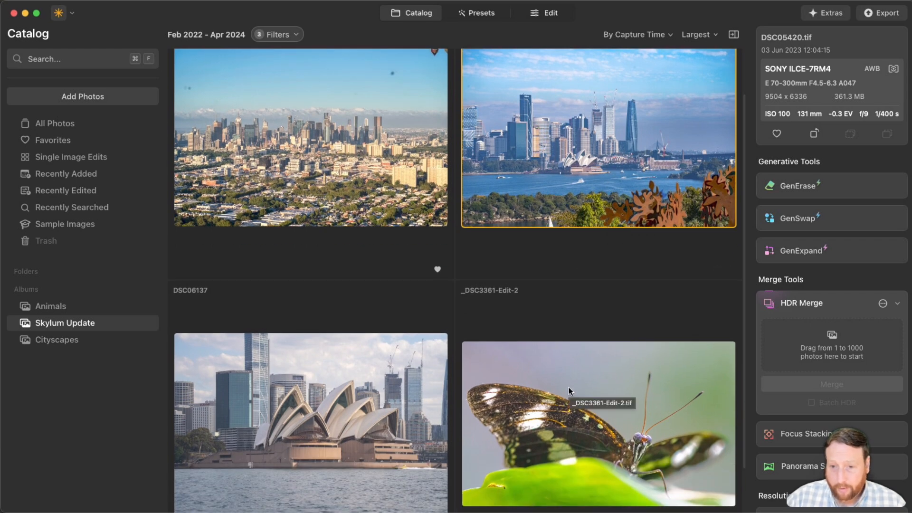
{"action": "double_click", "coordinate": [568, 387]}
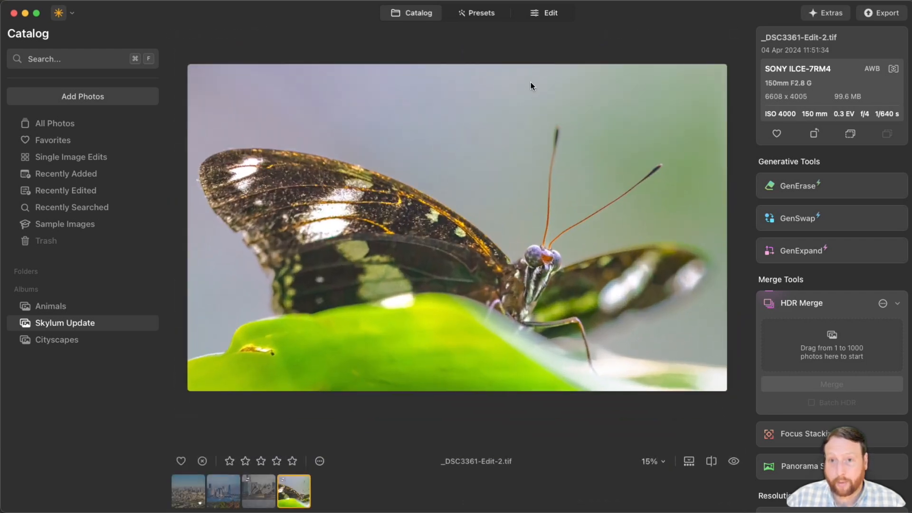
{"action": "left_click", "coordinate": [551, 13]}
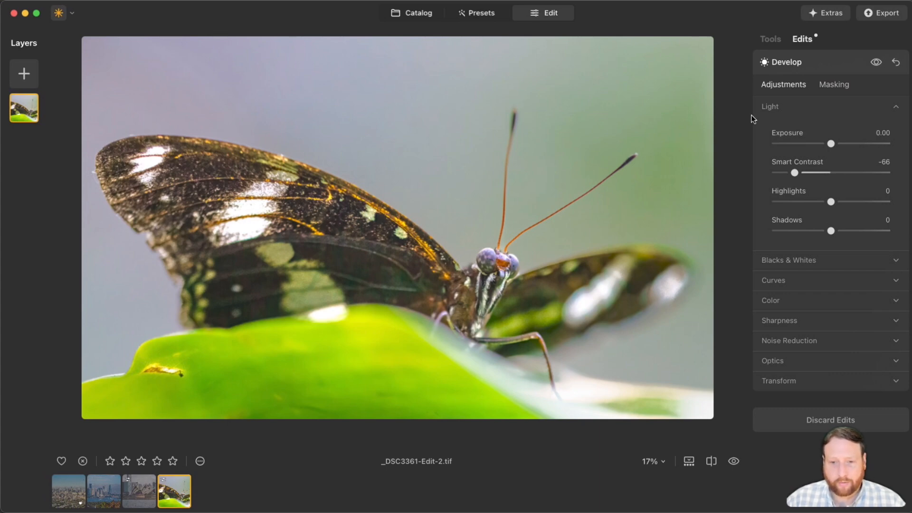
Try lowering the butterfly photo's exposure to about -1.14 with the Develop tool and reset the exposure
{"action": "left_click", "coordinate": [826, 82]}
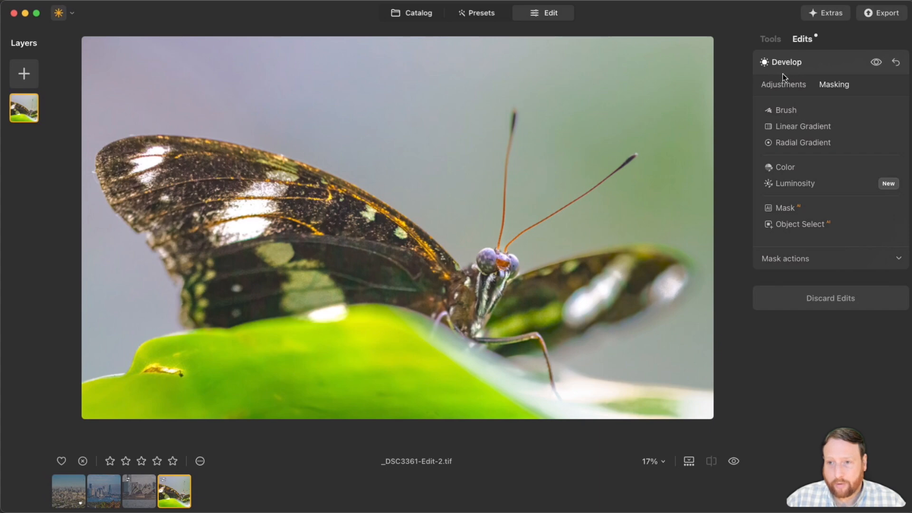
{"action": "left_click", "coordinate": [771, 39]}
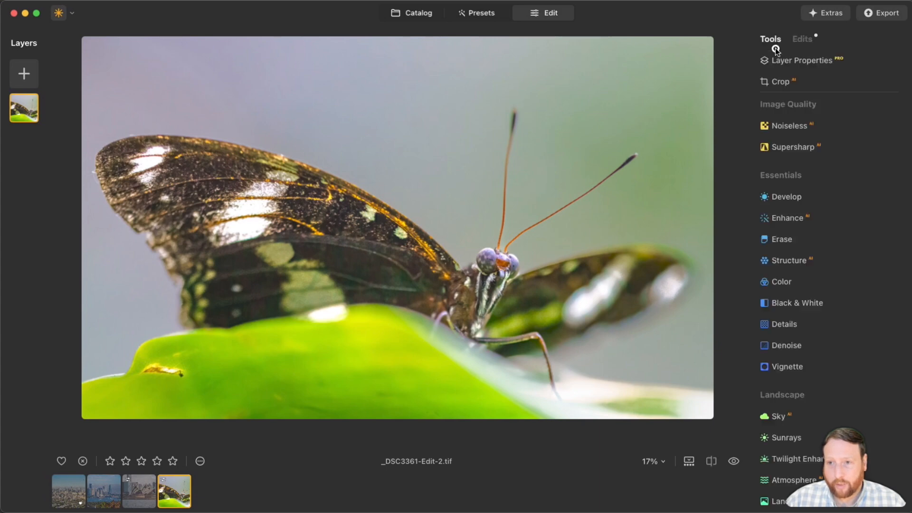
{"action": "left_click", "coordinate": [792, 198]}
{"action": "left_click", "coordinate": [839, 127]}
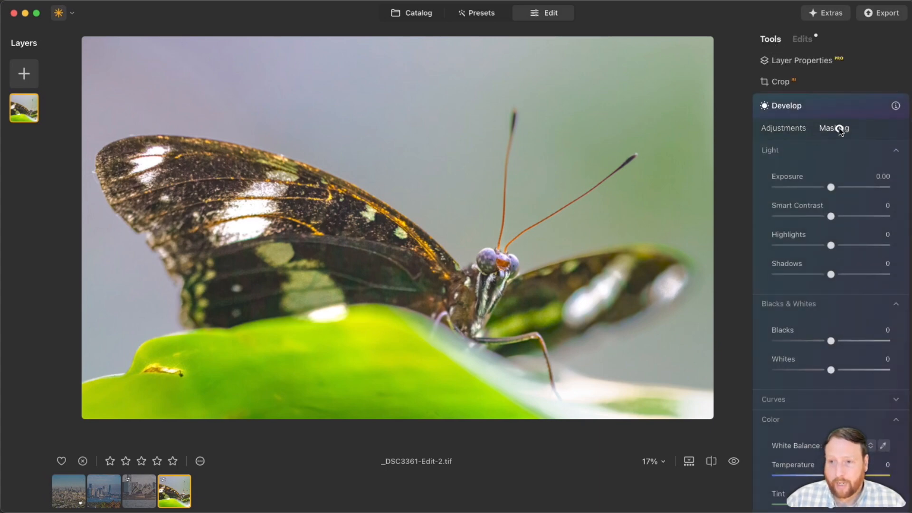
{"action": "left_click", "coordinate": [798, 129]}
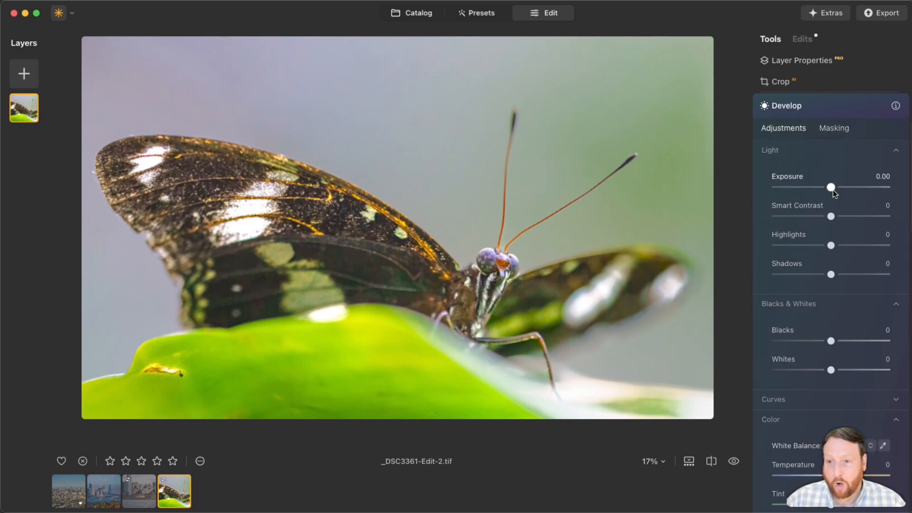
{"action": "mouse_move", "coordinate": [832, 187]}
{"action": "left_mouse_down"}
{"action": "mouse_move", "coordinate": [851, 187]}
{"action": "mouse_move", "coordinate": [809, 185]}
{"action": "mouse_move", "coordinate": [822, 187]}
{"action": "left_mouse_up"}
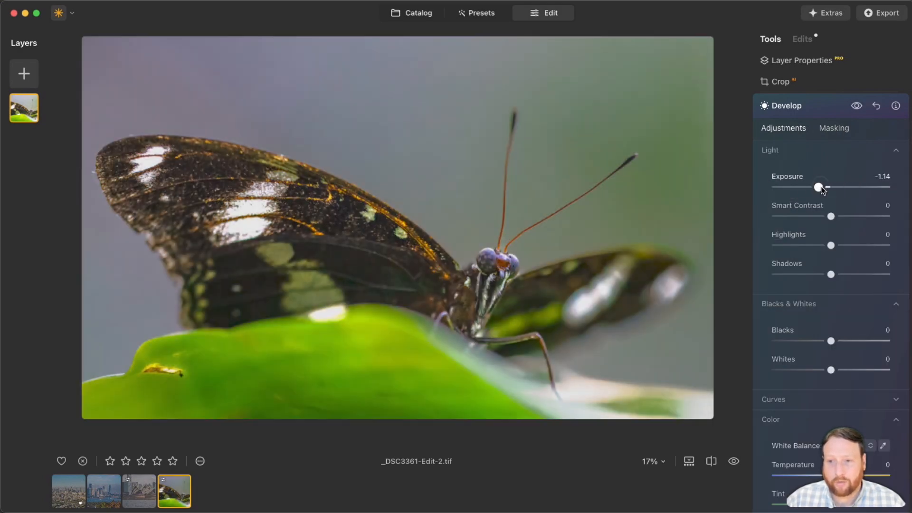
{"action": "double_click", "coordinate": [821, 186]}
Revert the butterfly photo's adjustments to the original
{"action": "right_click", "coordinate": [631, 114]}
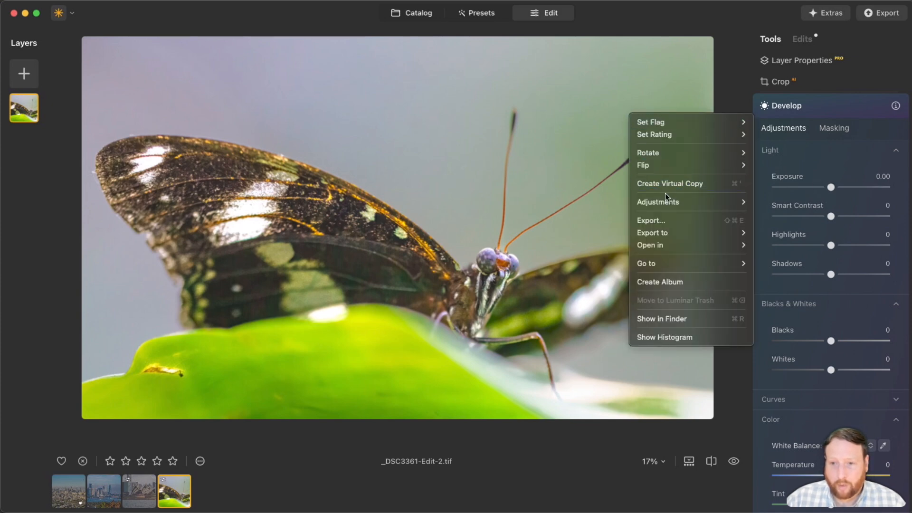
{"action": "mouse_move", "coordinate": [668, 201]}
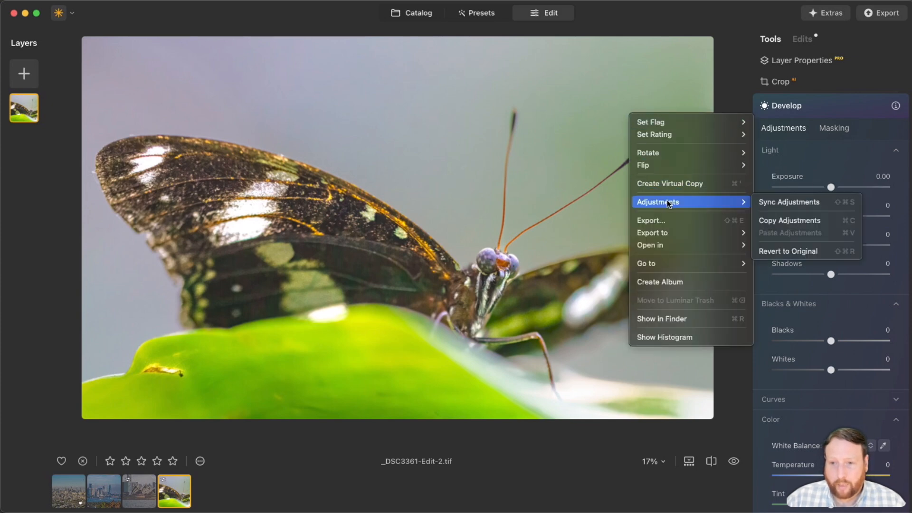
{"action": "left_click", "coordinate": [779, 251]}
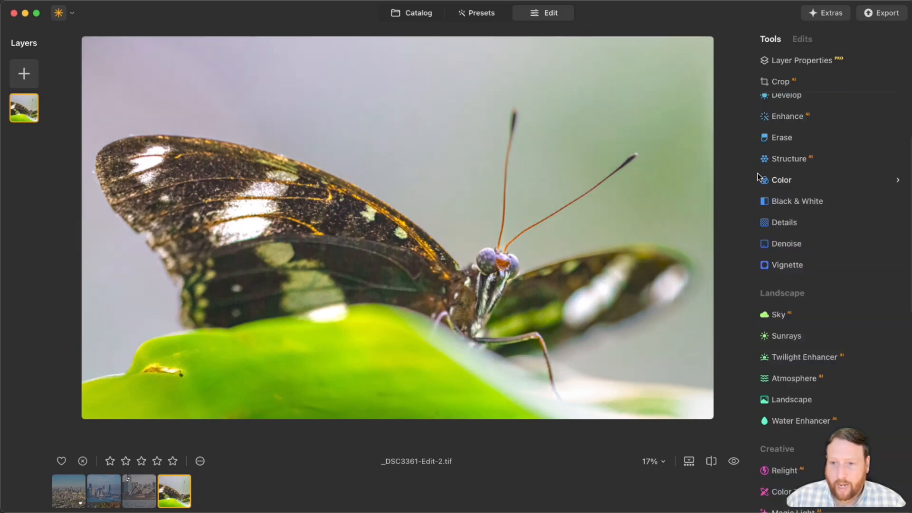
Start a color mask for the Develop tool, sample the green background above the butterfly's antenna and set the range to 83
{"action": "scroll", "coordinate": [790, 143], "scroll_direction": "down", "scroll_amount": 1}
{"action": "scroll", "coordinate": [792, 157], "scroll_direction": "up", "scroll_amount": 3}
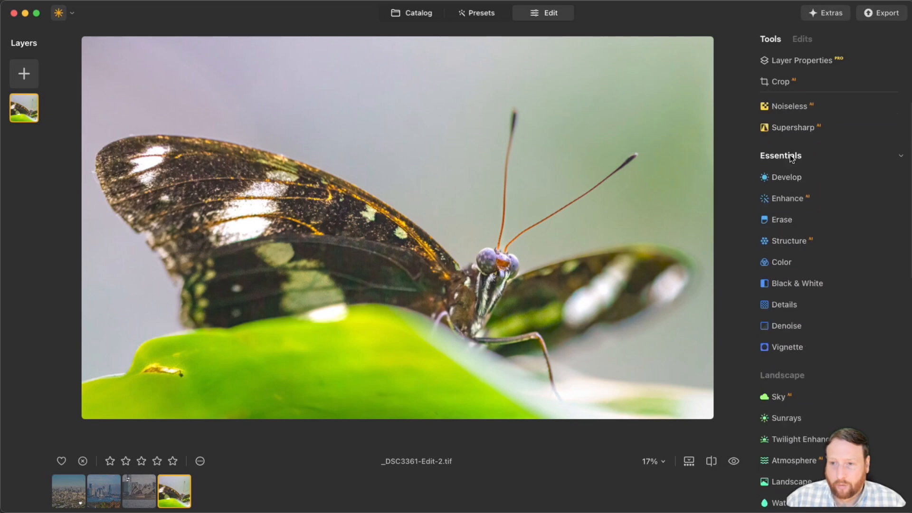
{"action": "left_click", "coordinate": [782, 178]}
{"action": "left_click", "coordinate": [836, 128]}
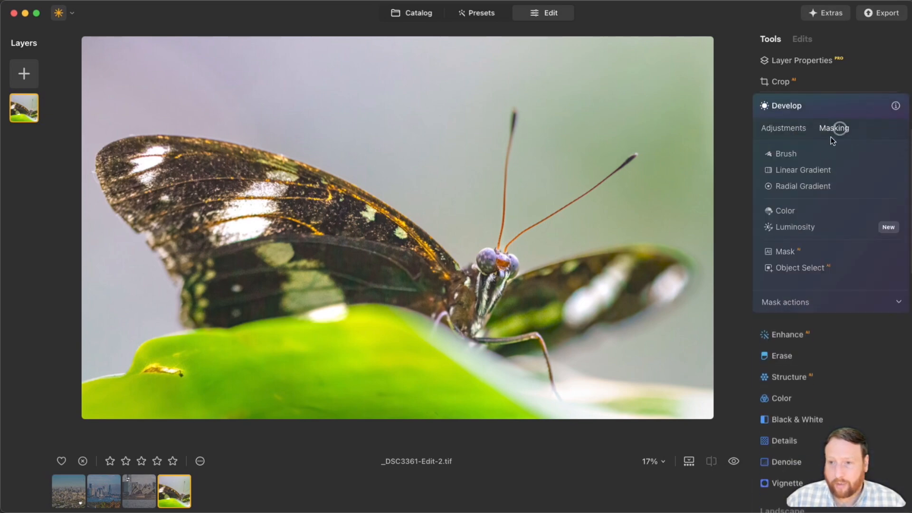
{"action": "left_click", "coordinate": [788, 210]}
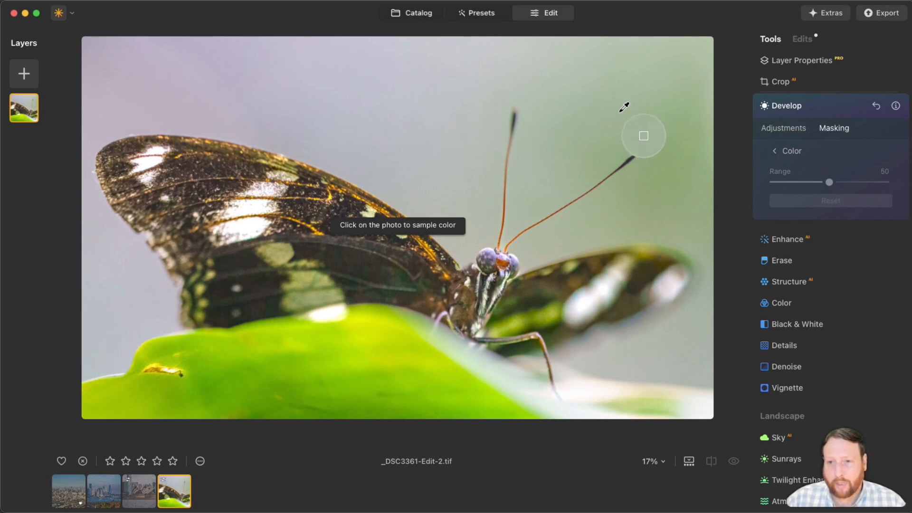
{"action": "left_click", "coordinate": [620, 113]}
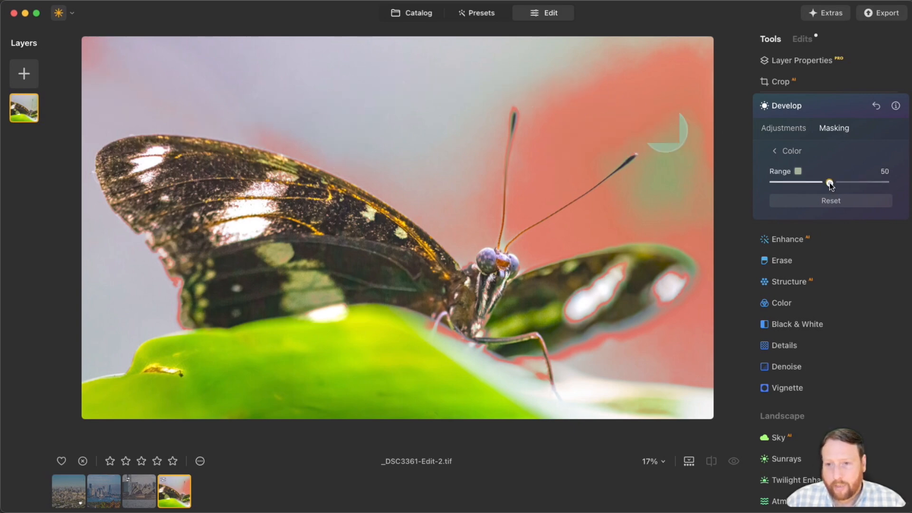
{"action": "left_click_drag", "start_coordinate": [831, 183], "coordinate": [865, 182]}
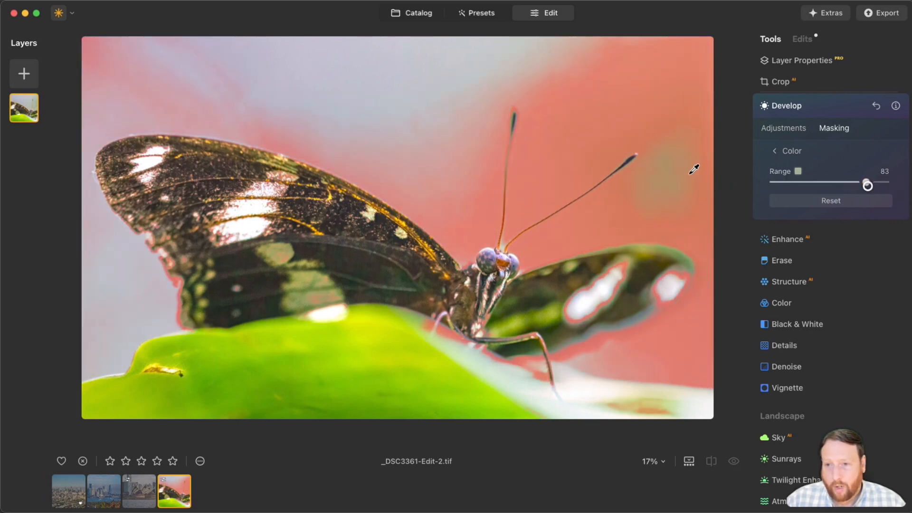
Resample the mask color from the darker and the paler green background and set the range to 100
{"action": "left_click", "coordinate": [657, 165]}
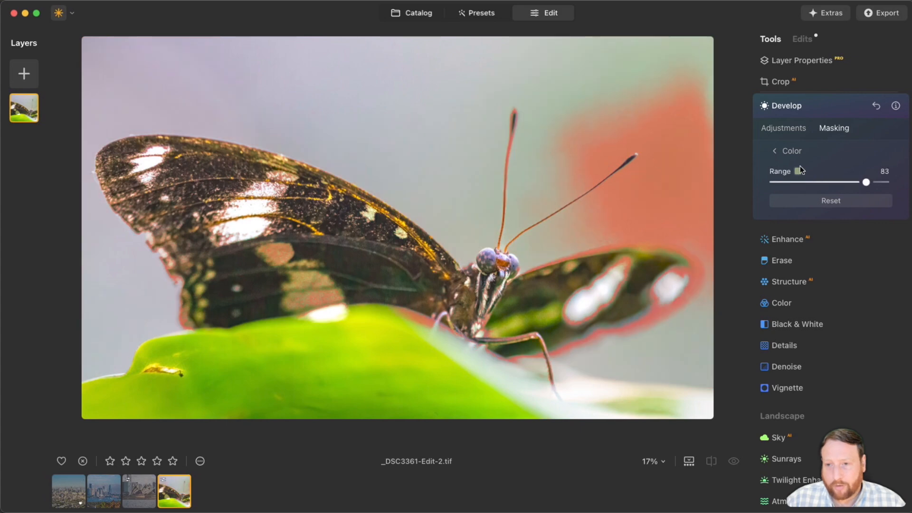
{"action": "left_click", "coordinate": [620, 95]}
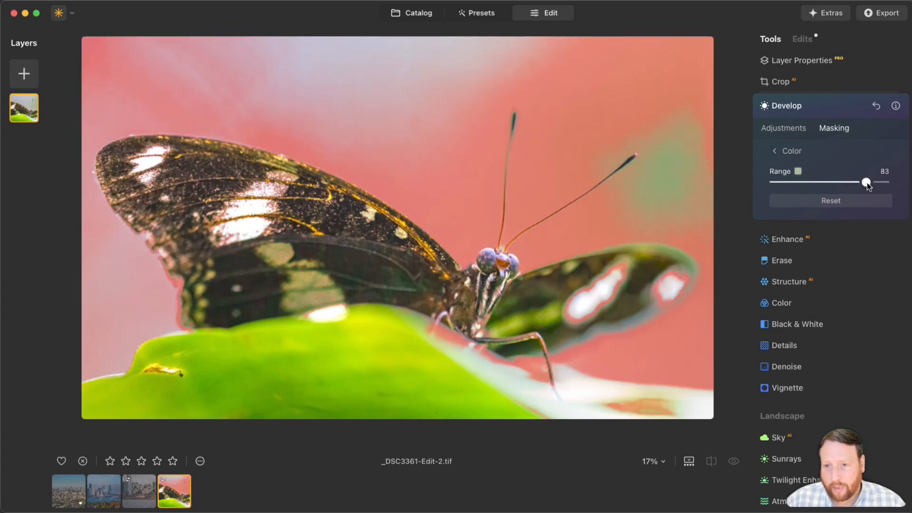
{"action": "left_click_drag", "start_coordinate": [867, 183], "coordinate": [904, 182]}
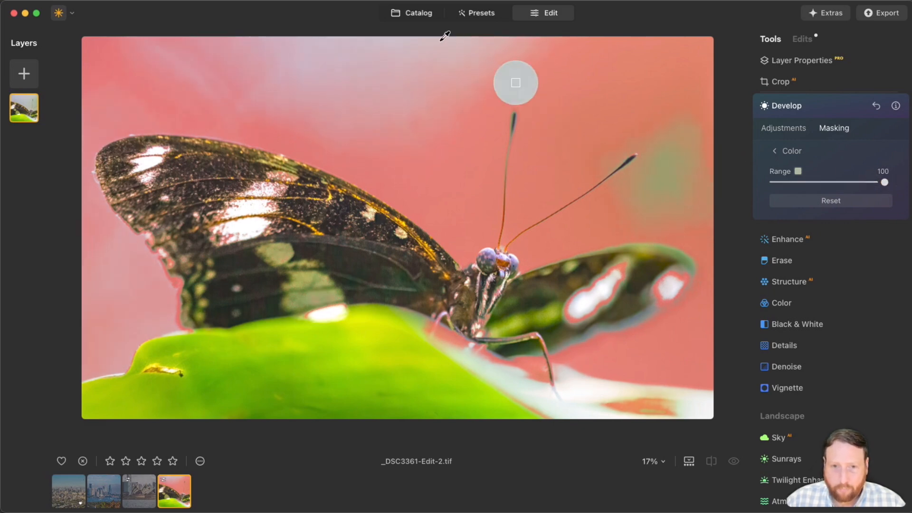
Adjust the masked background with exposure -0.48, smart contrast 7, shadows 7 and blacks 21
{"action": "left_click", "coordinate": [772, 129]}
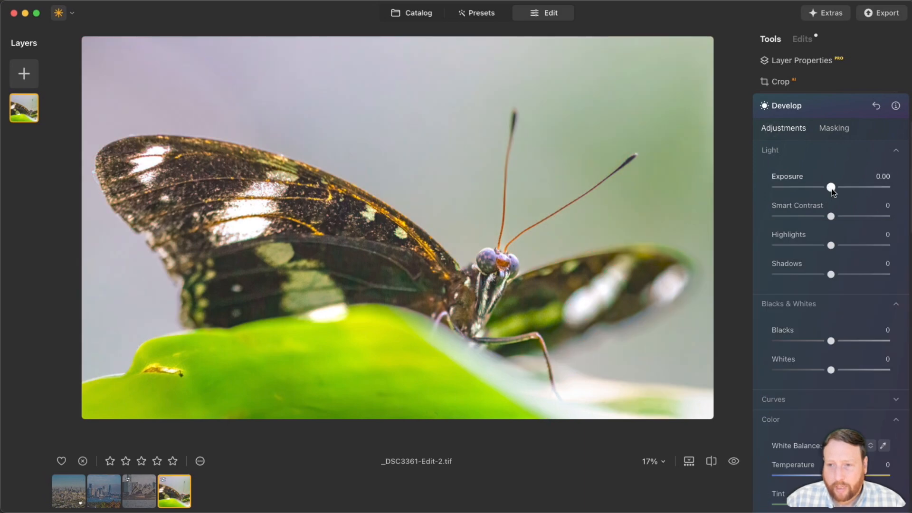
{"action": "left_click_drag", "start_coordinate": [832, 189], "coordinate": [835, 217]}
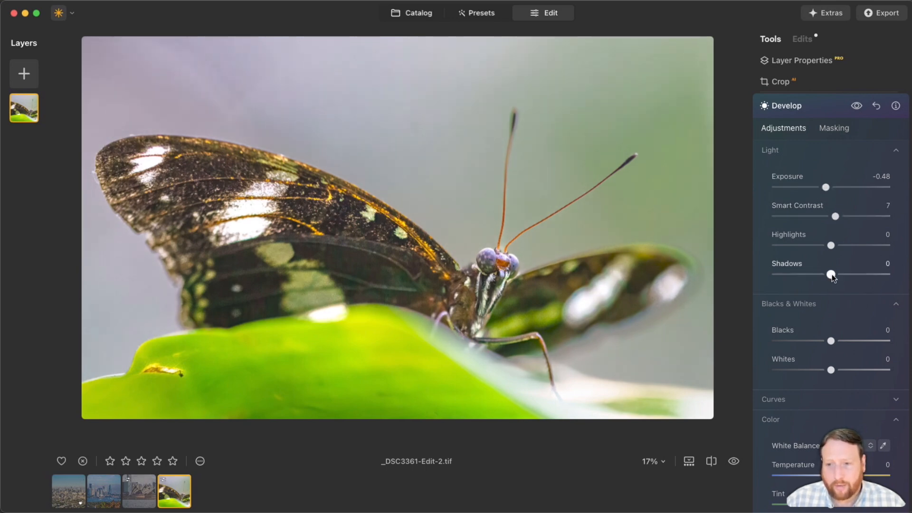
{"action": "mouse_move", "coordinate": [831, 275]}
{"action": "left_mouse_down"}
{"action": "mouse_move", "coordinate": [812, 274]}
{"action": "mouse_move", "coordinate": [854, 274]}
{"action": "mouse_move", "coordinate": [835, 274]}
{"action": "left_mouse_up"}
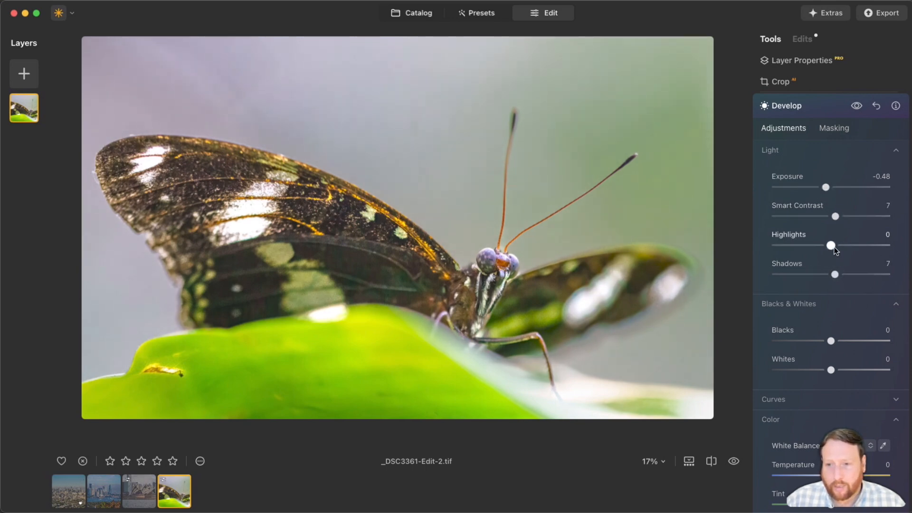
{"action": "mouse_move", "coordinate": [835, 341]}
{"action": "left_mouse_down"}
{"action": "mouse_move", "coordinate": [774, 338]}
{"action": "mouse_move", "coordinate": [857, 336]}
{"action": "mouse_move", "coordinate": [835, 336]}
{"action": "mouse_move", "coordinate": [843, 340]}
{"action": "left_mouse_up"}
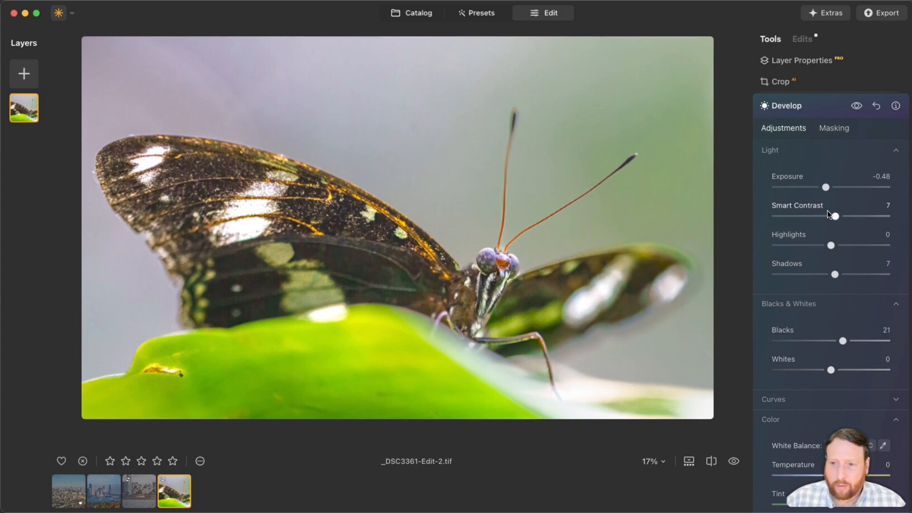
Raise the masked background's exposure to 0.11 and show the photo's applied edits
{"action": "left_click_drag", "start_coordinate": [826, 187], "coordinate": [836, 187]}
{"action": "left_click_drag", "start_coordinate": [841, 185], "coordinate": [832, 188]}
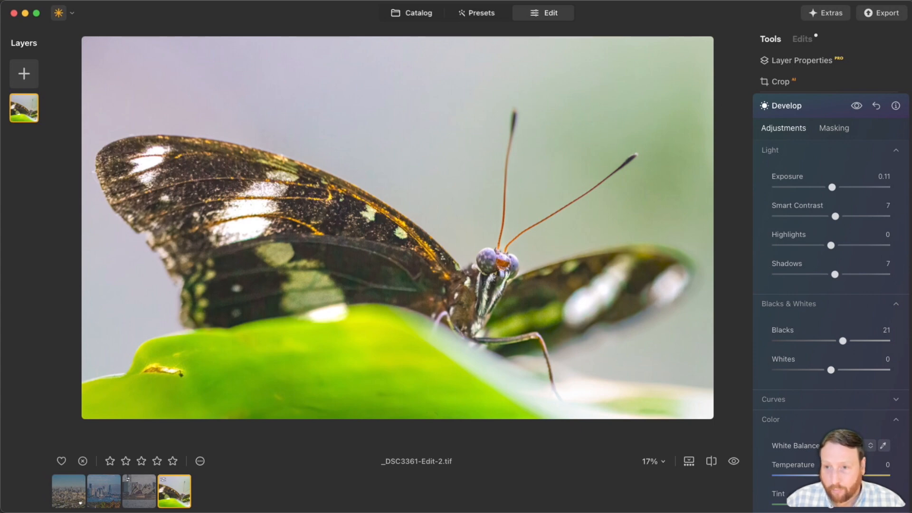
{"action": "left_click", "coordinate": [803, 41]}
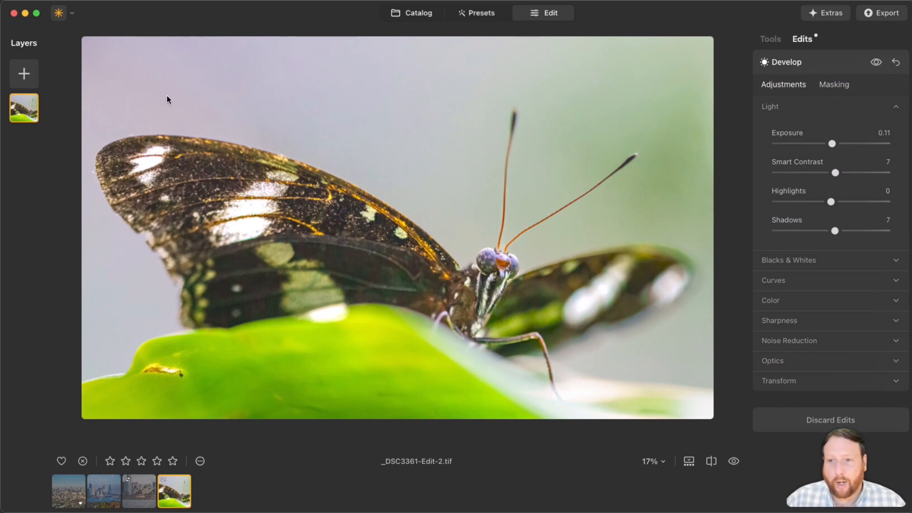
Create a color mask from the lilac background above the butterfly's wing and set the range to 99
{"action": "left_click", "coordinate": [841, 85]}
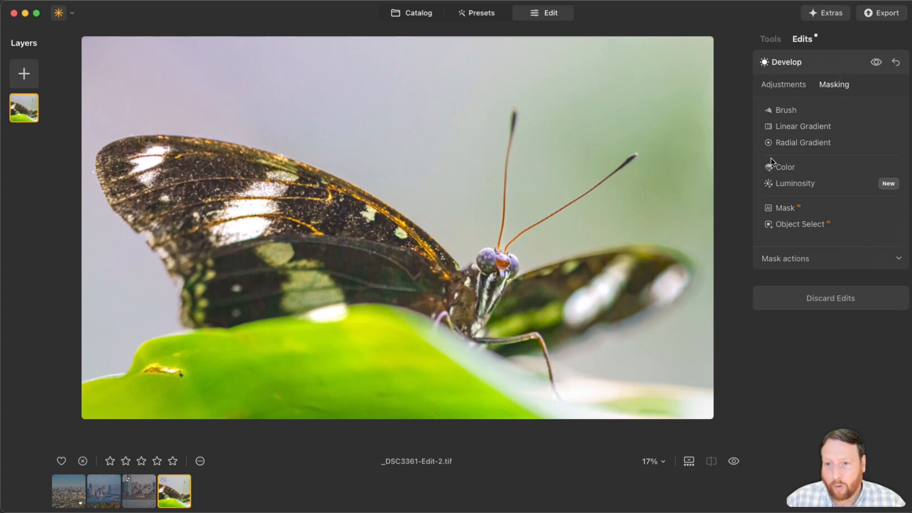
{"action": "left_click", "coordinate": [787, 168]}
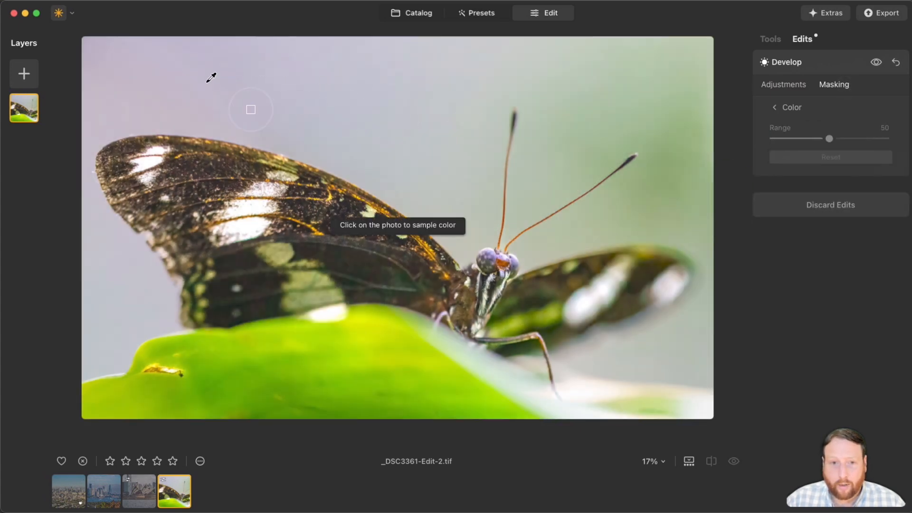
{"action": "left_click", "coordinate": [198, 76]}
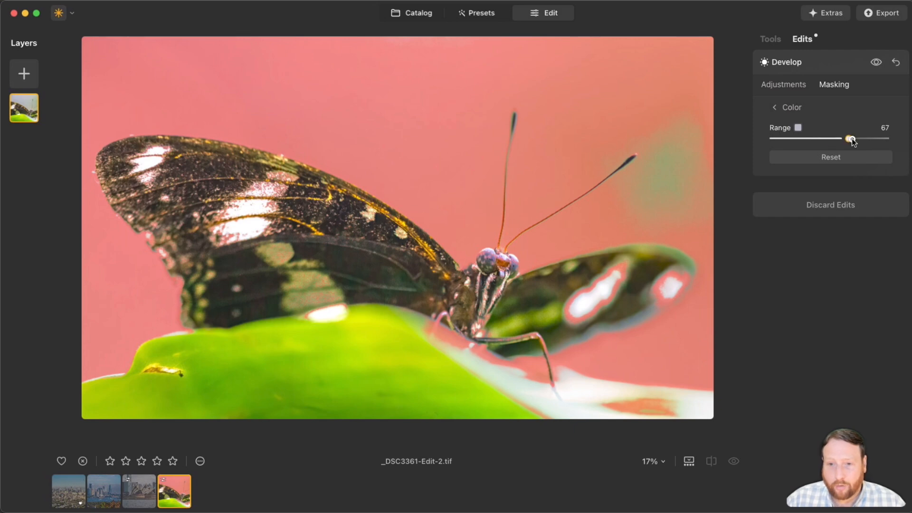
{"action": "left_click_drag", "start_coordinate": [851, 139], "coordinate": [866, 140]}
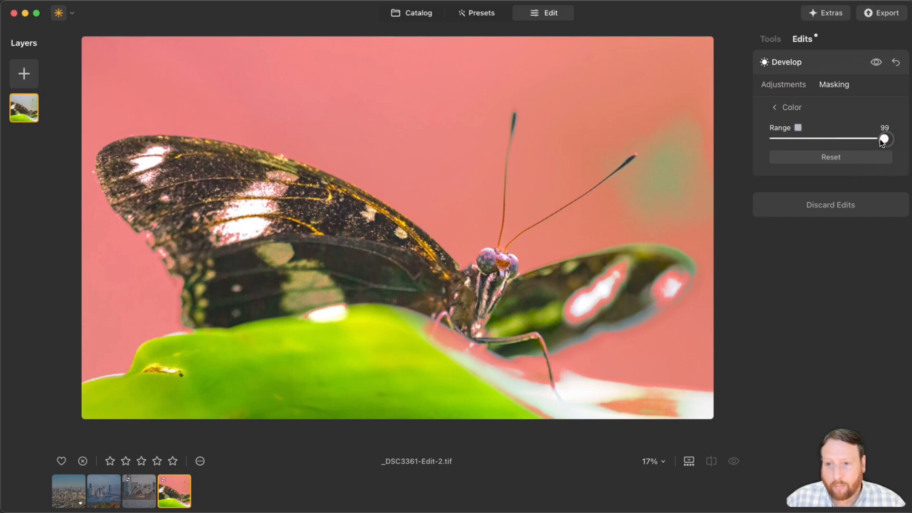
Adjust the masked background with exposure -0.39 and smart contrast 23
{"action": "left_click", "coordinate": [797, 87]}
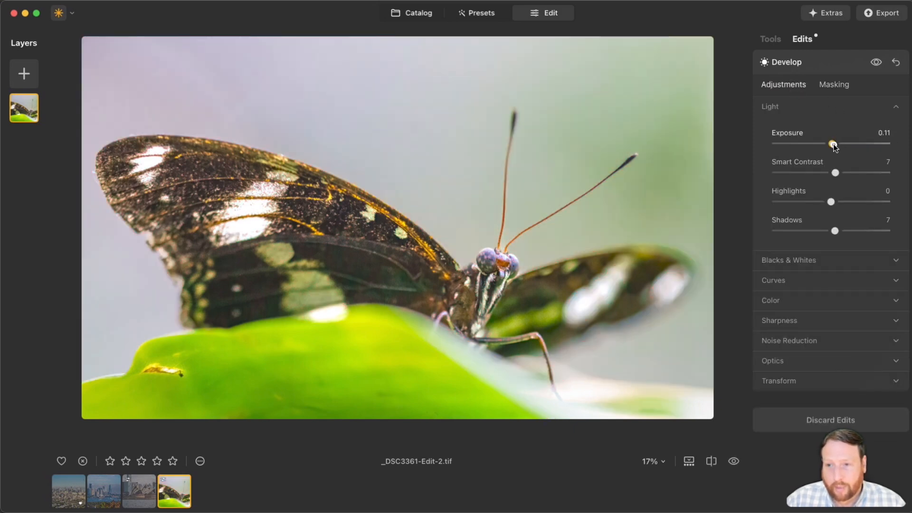
{"action": "mouse_move", "coordinate": [833, 144]}
{"action": "left_mouse_down"}
{"action": "mouse_move", "coordinate": [854, 144]}
{"action": "mouse_move", "coordinate": [823, 141]}
{"action": "left_mouse_up"}
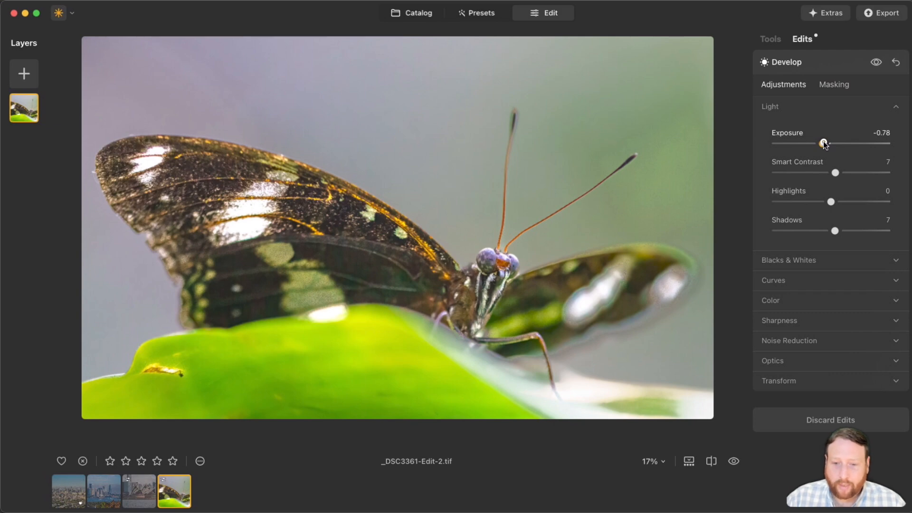
{"action": "left_click_drag", "start_coordinate": [824, 144], "coordinate": [828, 144]}
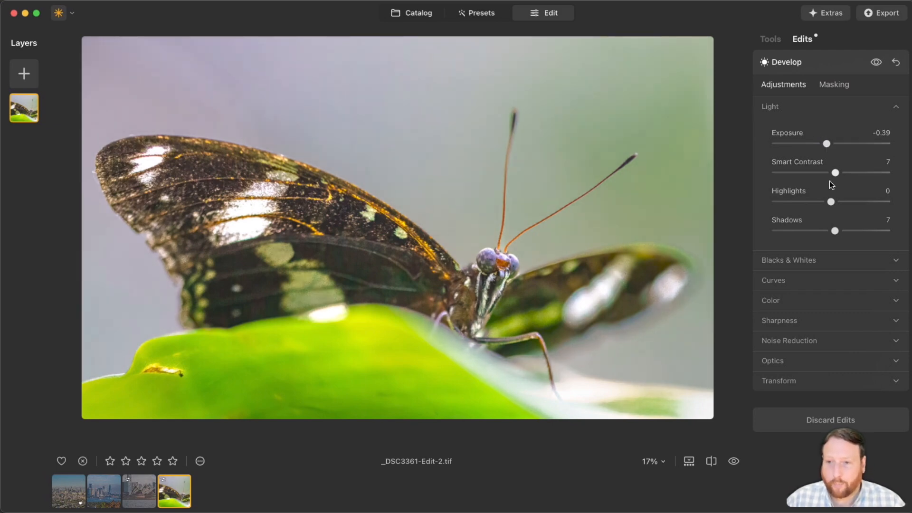
{"action": "left_click_drag", "start_coordinate": [838, 172], "coordinate": [846, 174]}
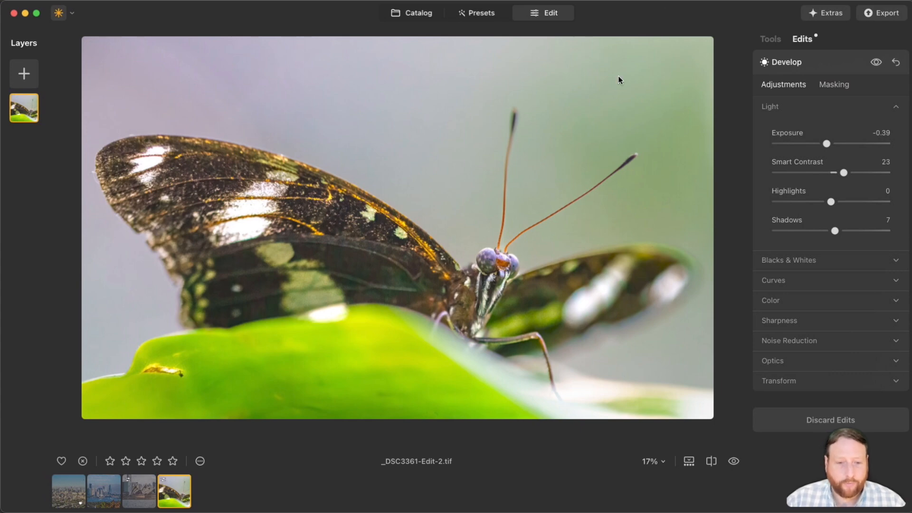
Open the Sydney Opera House photo for editing and bring up the Color Transfer tool
{"action": "left_click", "coordinate": [56, 493]}
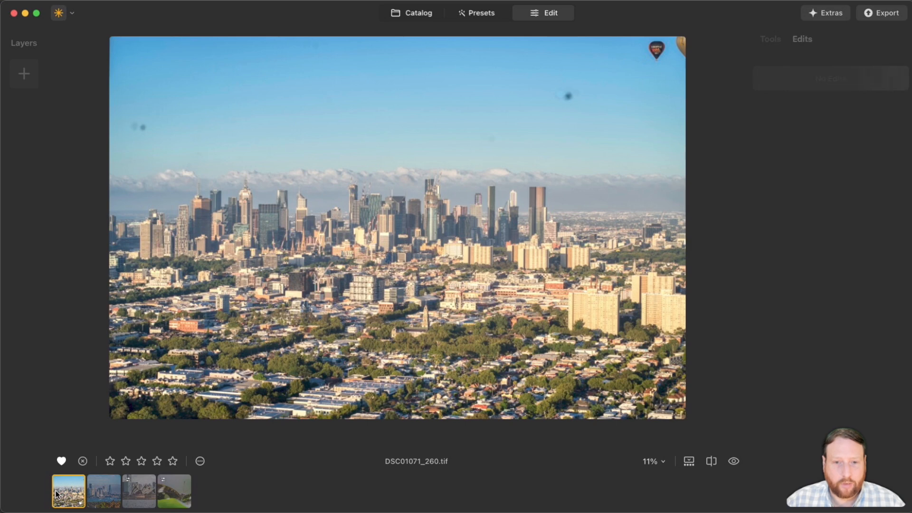
{"action": "left_click", "coordinate": [140, 494]}
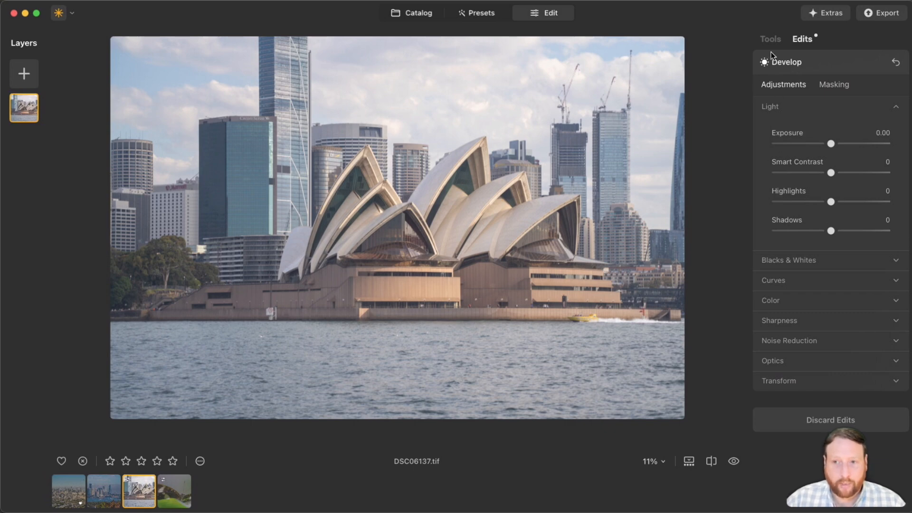
{"action": "left_click", "coordinate": [771, 40]}
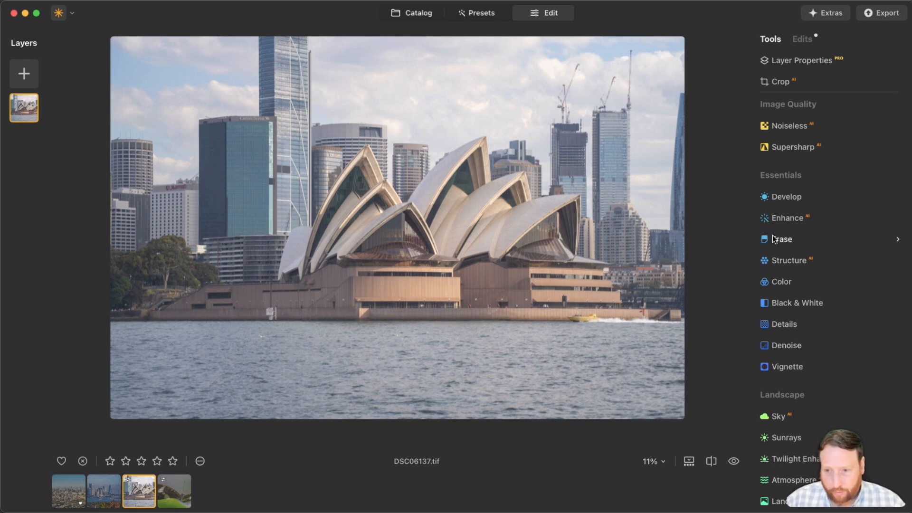
{"action": "scroll", "coordinate": [794, 241], "scroll_direction": "down", "scroll_amount": 5}
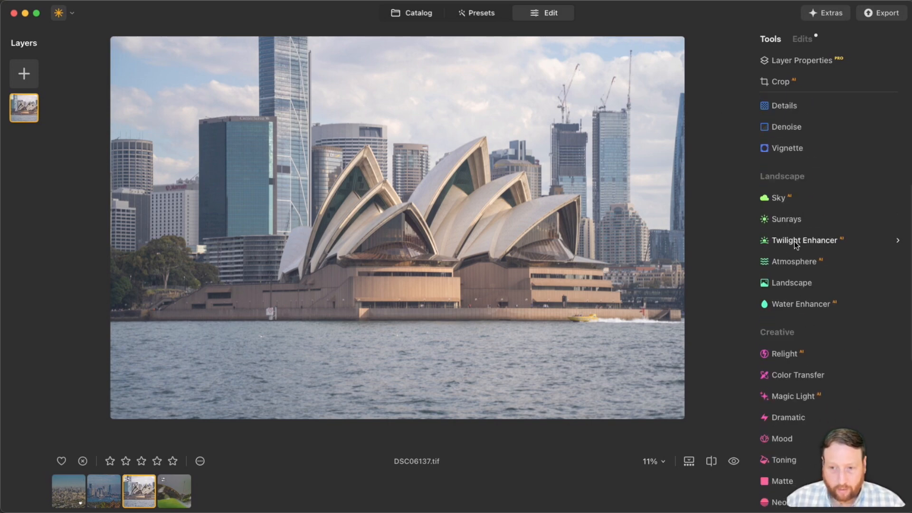
{"action": "scroll", "coordinate": [794, 241], "scroll_direction": "down", "scroll_amount": 3}
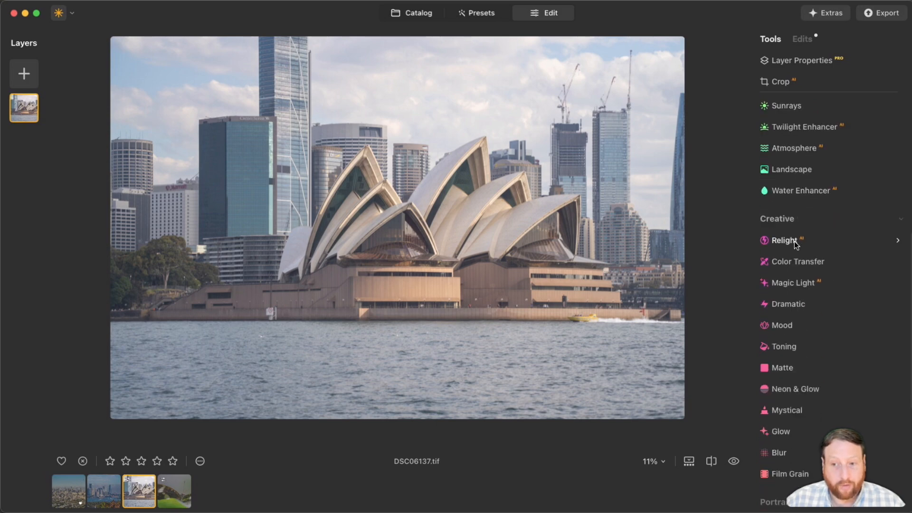
{"action": "left_click", "coordinate": [797, 233]}
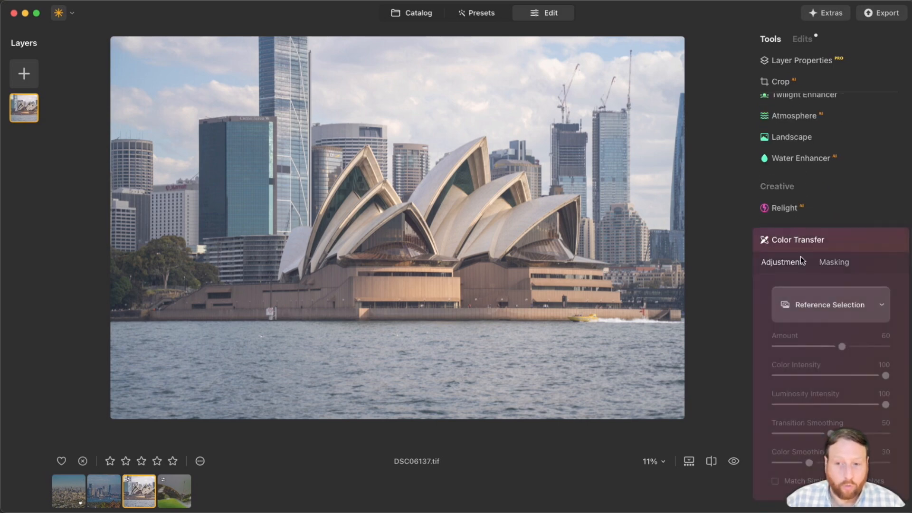
Apply the Twilight Cityscape color reference to the Opera House photo, try an amount of 100 and return it to 60
{"action": "left_click", "coordinate": [832, 304]}
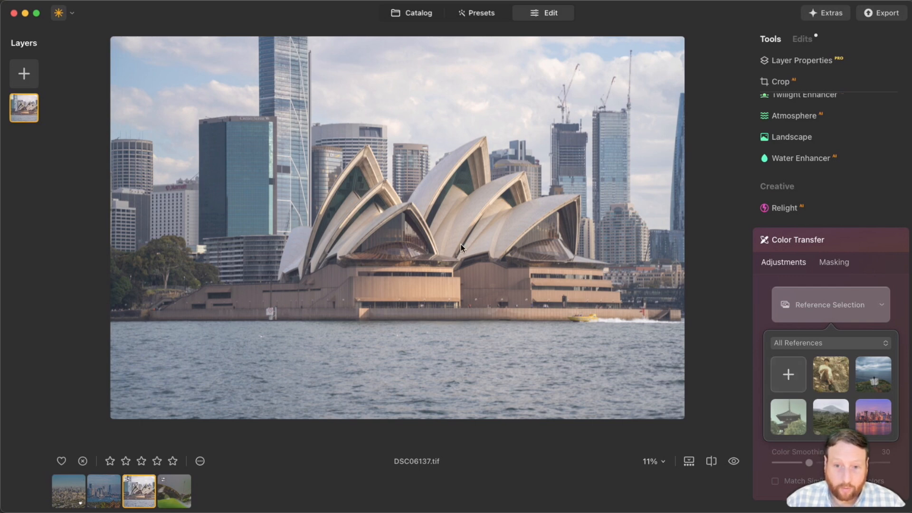
{"action": "left_click", "coordinate": [801, 231]}
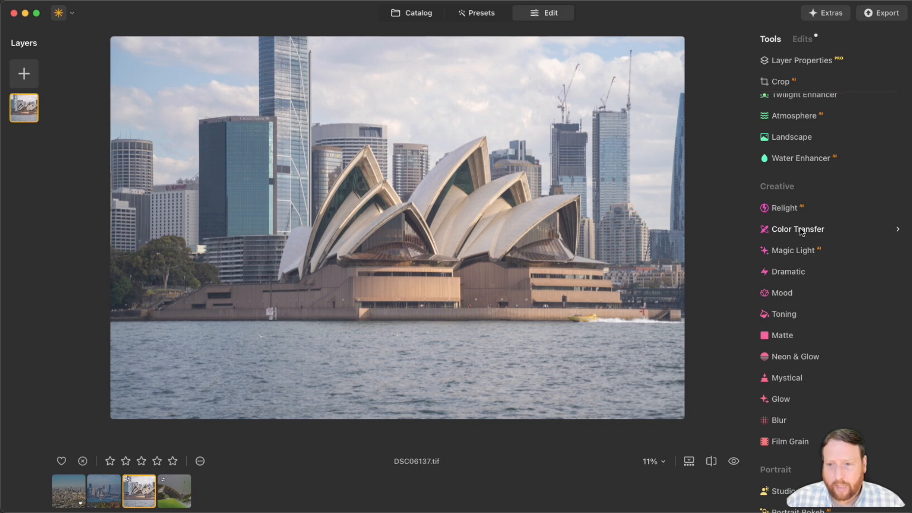
{"action": "left_click", "coordinate": [800, 228]}
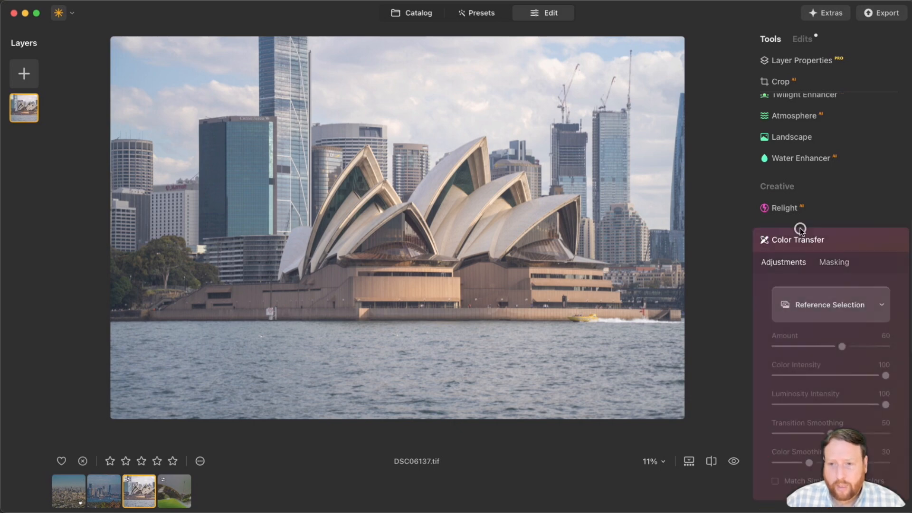
{"action": "left_click", "coordinate": [859, 307]}
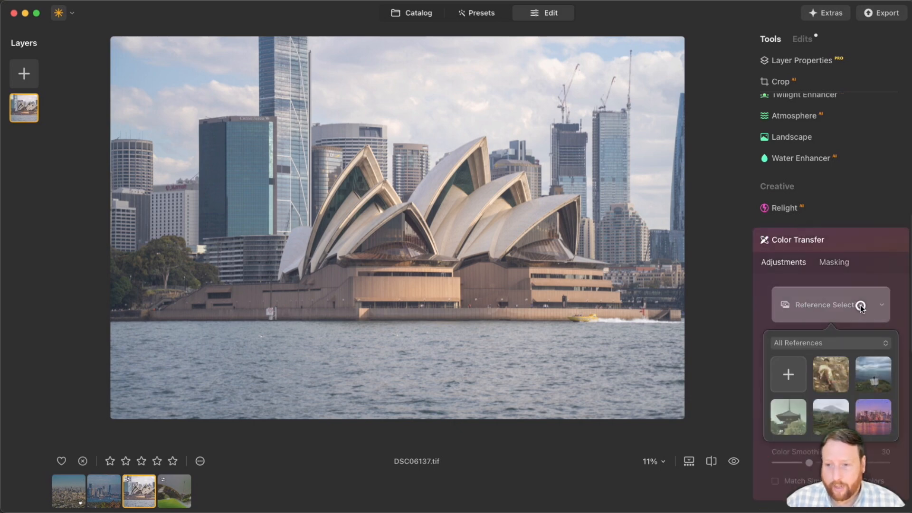
{"action": "left_click", "coordinate": [871, 419]}
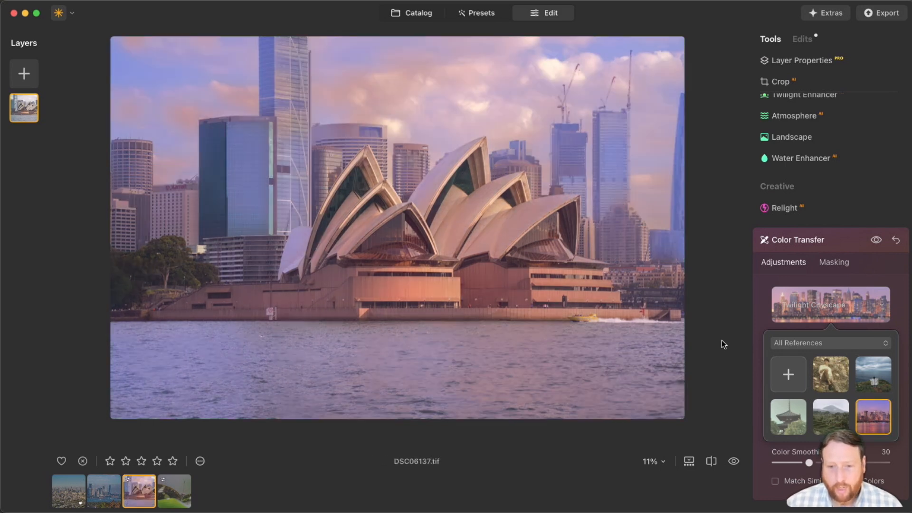
{"action": "left_click", "coordinate": [722, 341]}
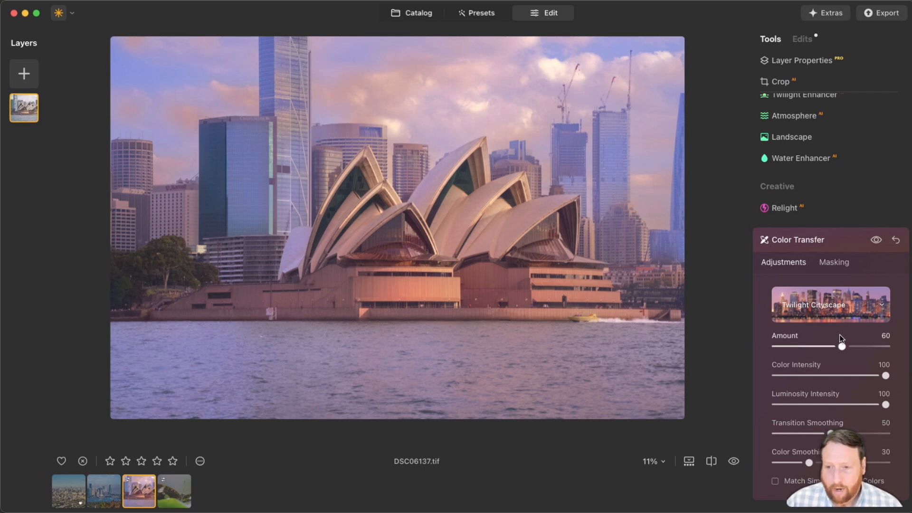
{"action": "left_click_drag", "start_coordinate": [841, 346], "coordinate": [889, 349]}
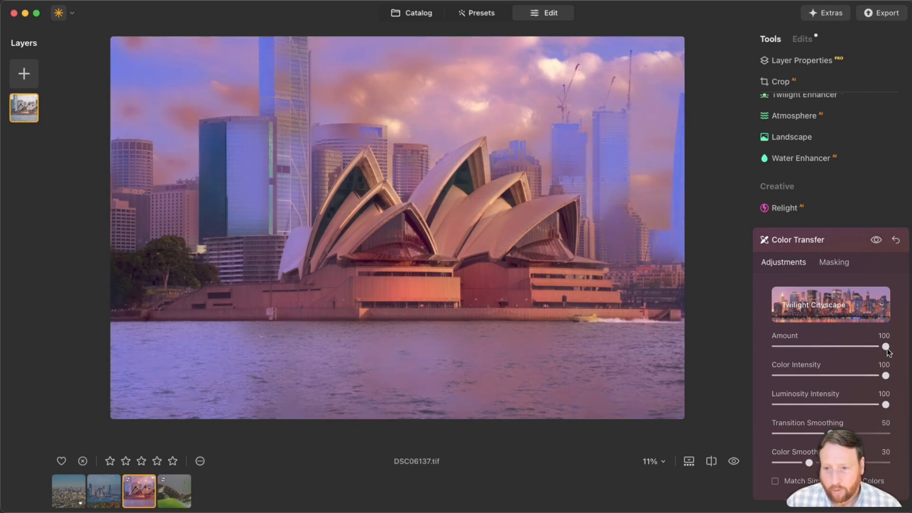
{"action": "left_click_drag", "start_coordinate": [887, 348], "coordinate": [841, 346]}
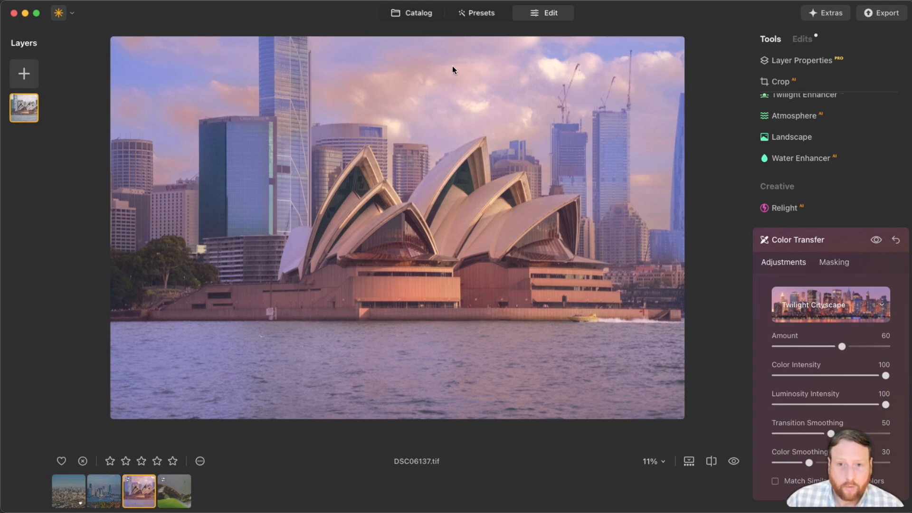
Open the harbour bridge photo DSC07136 from the Cityscapes album for editing
{"action": "left_click", "coordinate": [412, 13]}
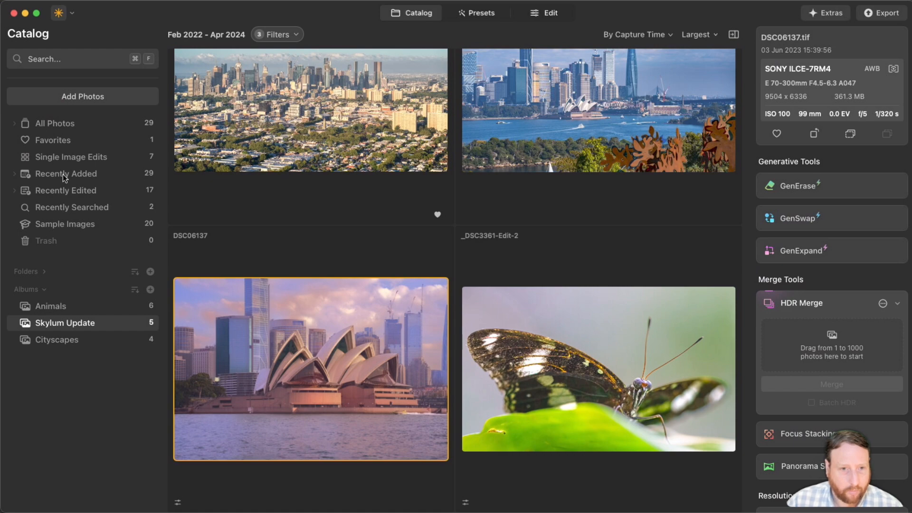
{"action": "left_click", "coordinate": [59, 343]}
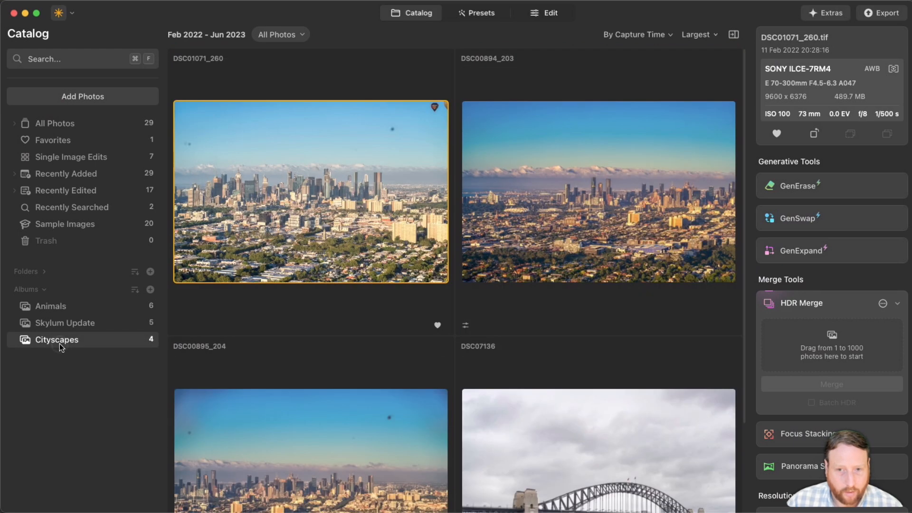
{"action": "scroll", "coordinate": [420, 309], "scroll_direction": "down", "scroll_amount": 3}
{"action": "double_click", "coordinate": [569, 340]}
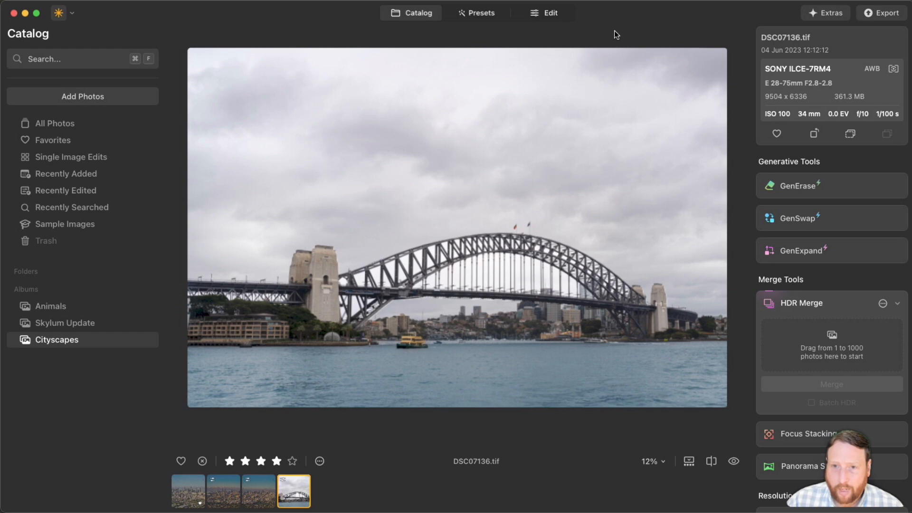
{"action": "left_click", "coordinate": [549, 15]}
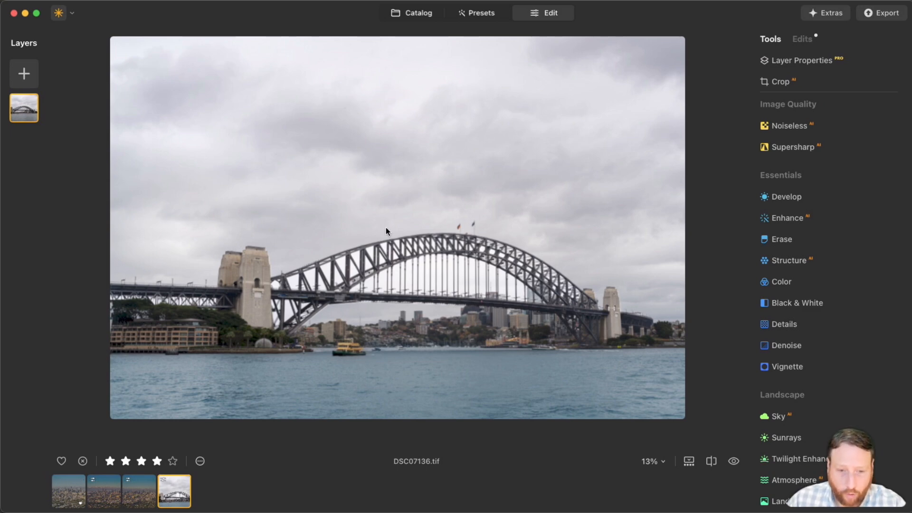
Create a virtual copy of the harbour bridge photo and open that copy for editing
{"action": "right_click", "coordinate": [173, 497]}
{"action": "left_click", "coordinate": [202, 511]}
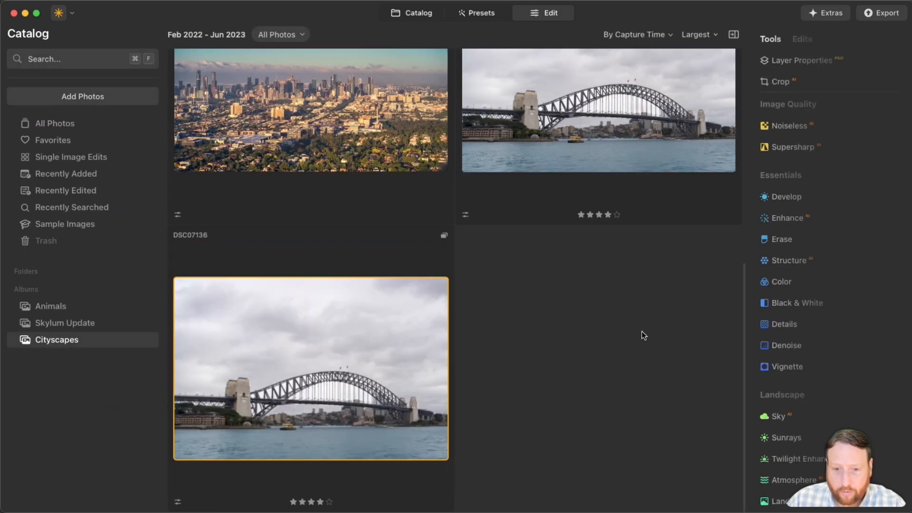
{"action": "left_click", "coordinate": [326, 351]}
{"action": "scroll", "coordinate": [562, 169], "scroll_direction": "up", "scroll_amount": 3}
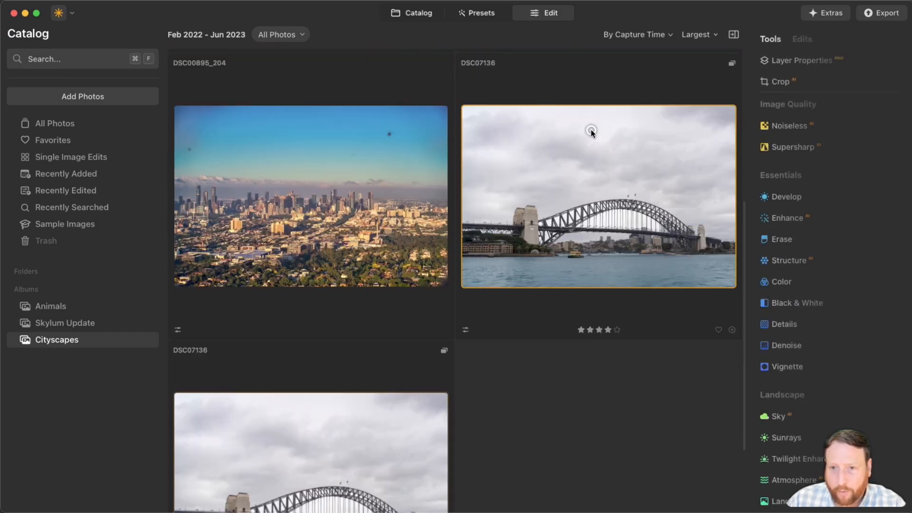
{"action": "left_click", "coordinate": [591, 131]}
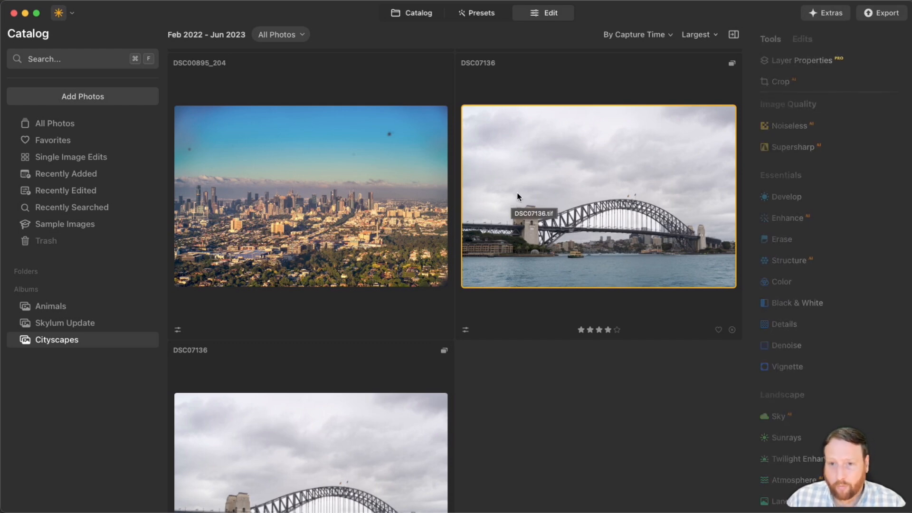
{"action": "scroll", "coordinate": [421, 361], "scroll_direction": "down", "scroll_amount": 2}
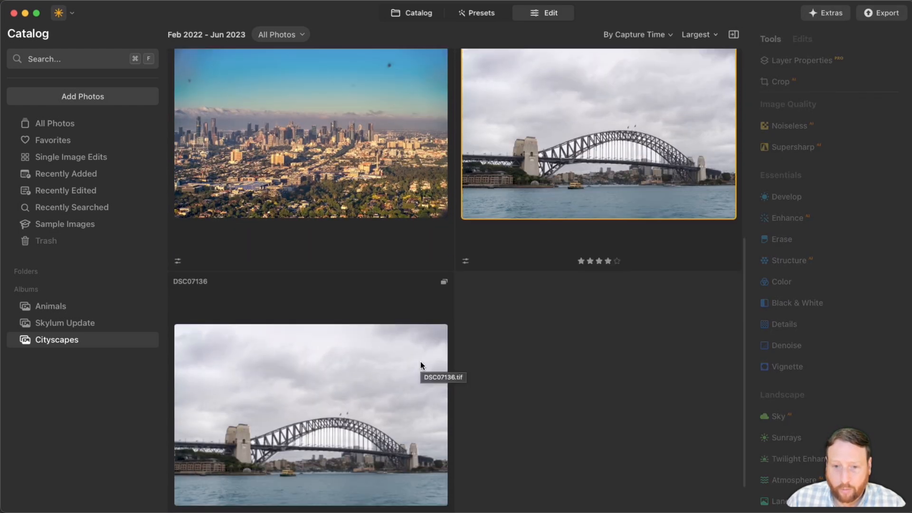
{"action": "double_click", "coordinate": [323, 396]}
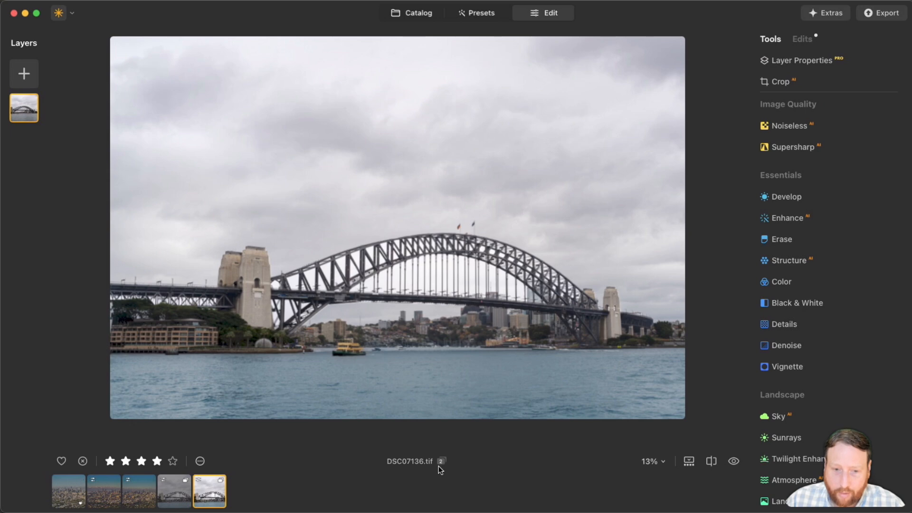
View the first version of the harbour bridge photo, return to its virtual copy and revert the copy to the original
{"action": "left_click", "coordinate": [171, 498]}
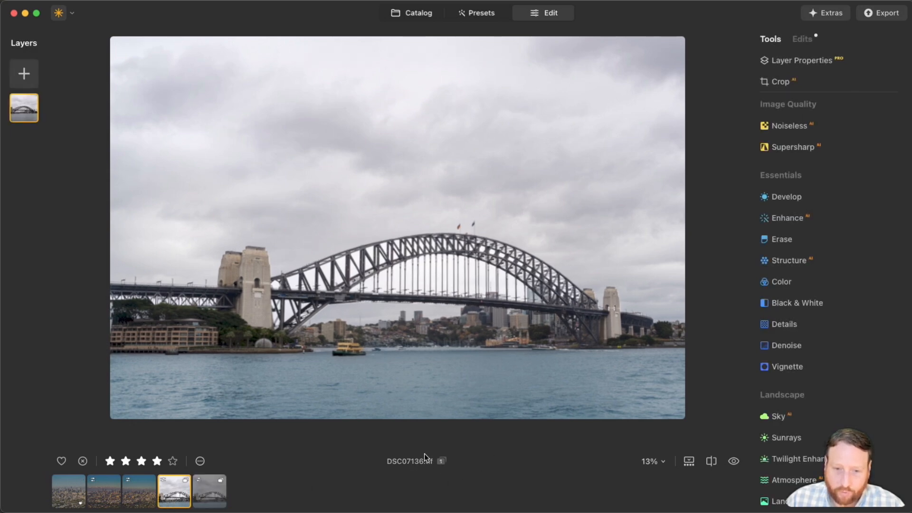
{"action": "left_click", "coordinate": [216, 498]}
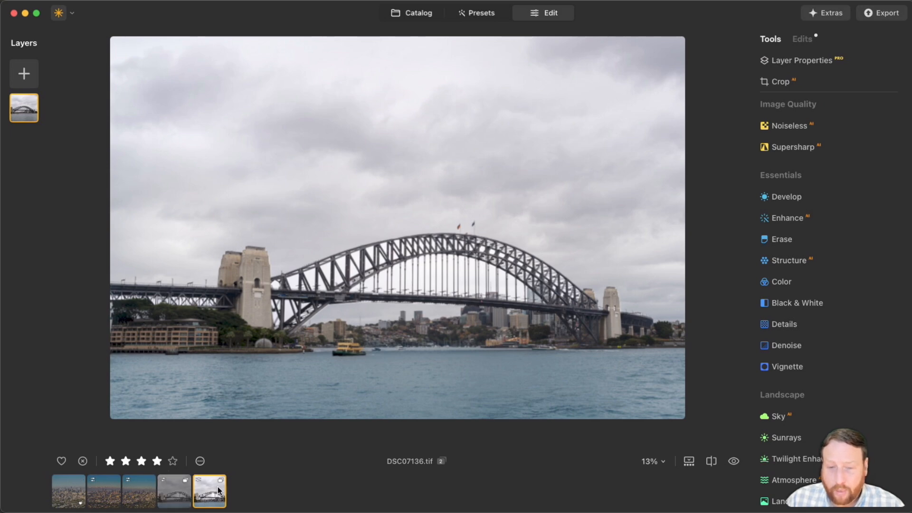
{"action": "right_click", "coordinate": [418, 280]}
{"action": "mouse_move", "coordinate": [491, 321]}
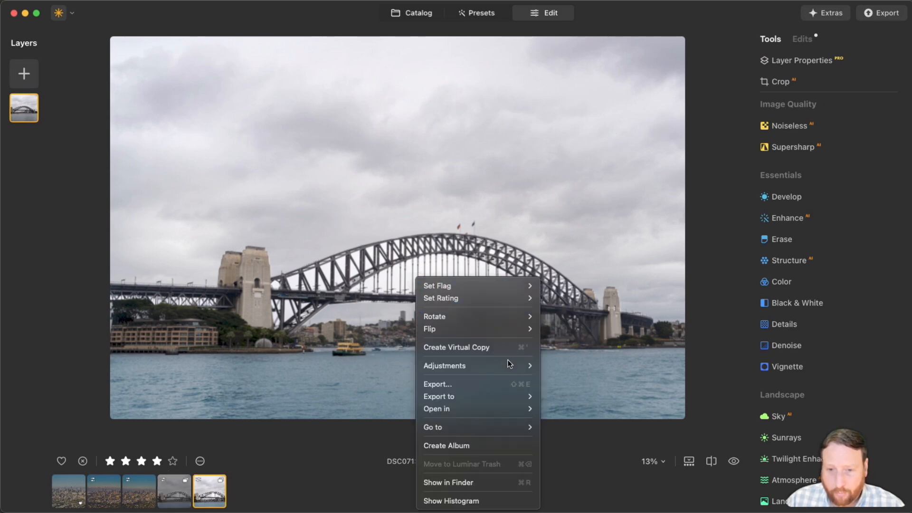
{"action": "mouse_move", "coordinate": [511, 364]}
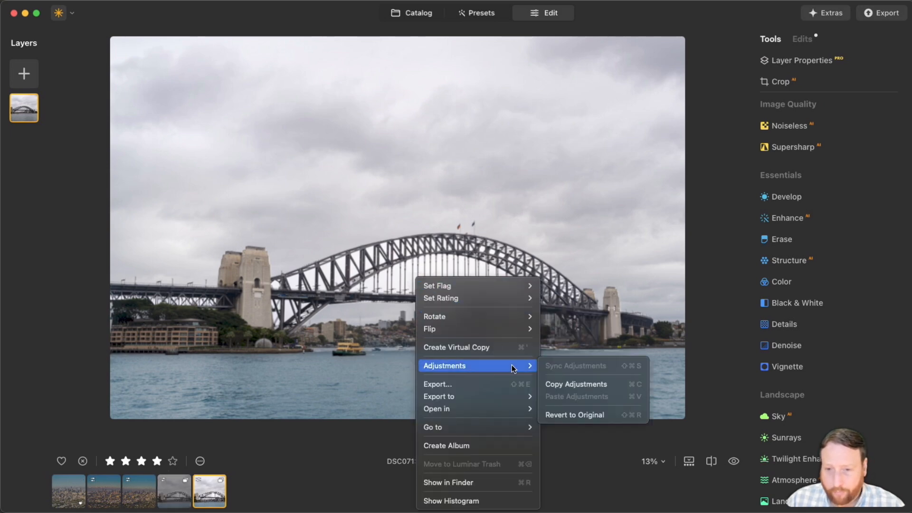
{"action": "left_click", "coordinate": [591, 416]}
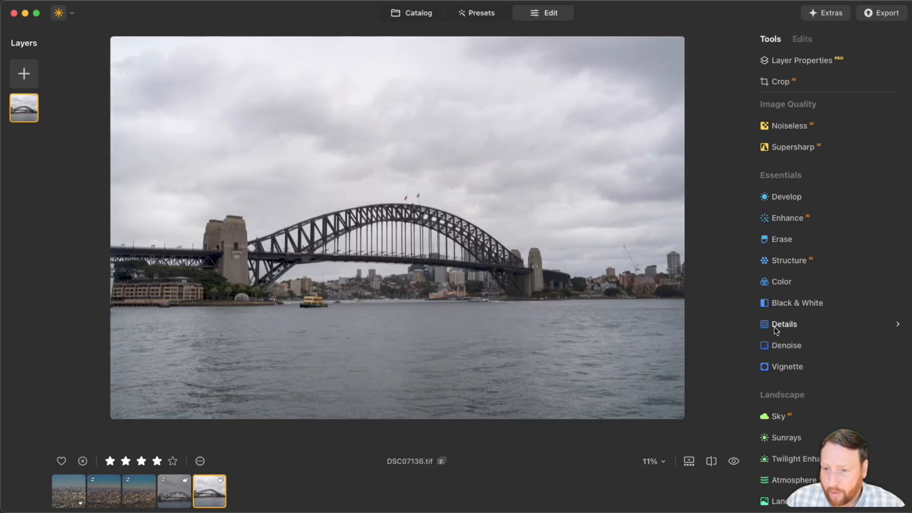
Apply the Twilight Cityscape reference to the virtual copy with the Color Transfer tool
{"action": "scroll", "coordinate": [827, 336], "scroll_direction": "down", "scroll_amount": 6}
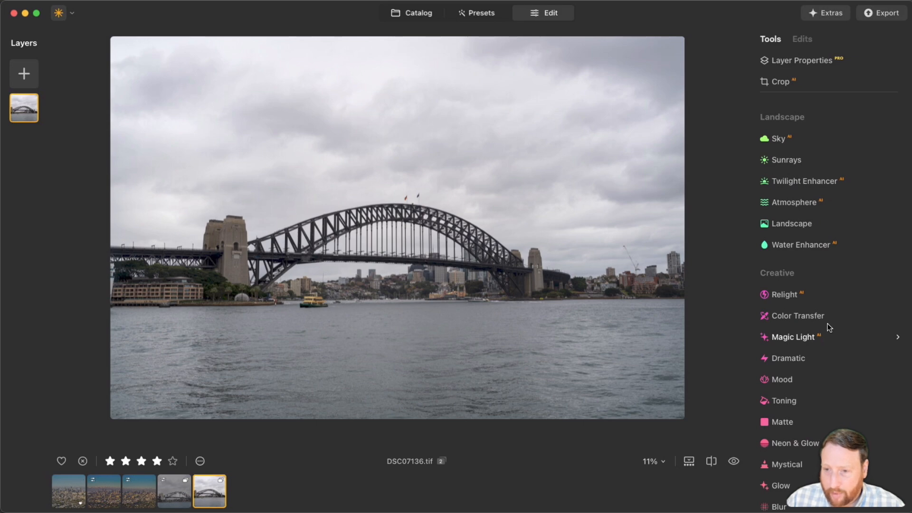
{"action": "left_click", "coordinate": [825, 316]}
{"action": "left_click", "coordinate": [824, 321]}
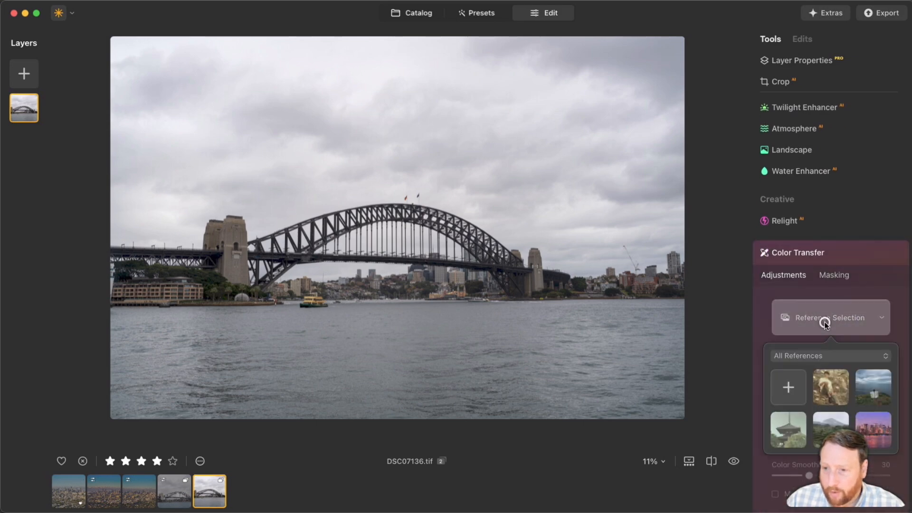
{"action": "left_click", "coordinate": [879, 429]}
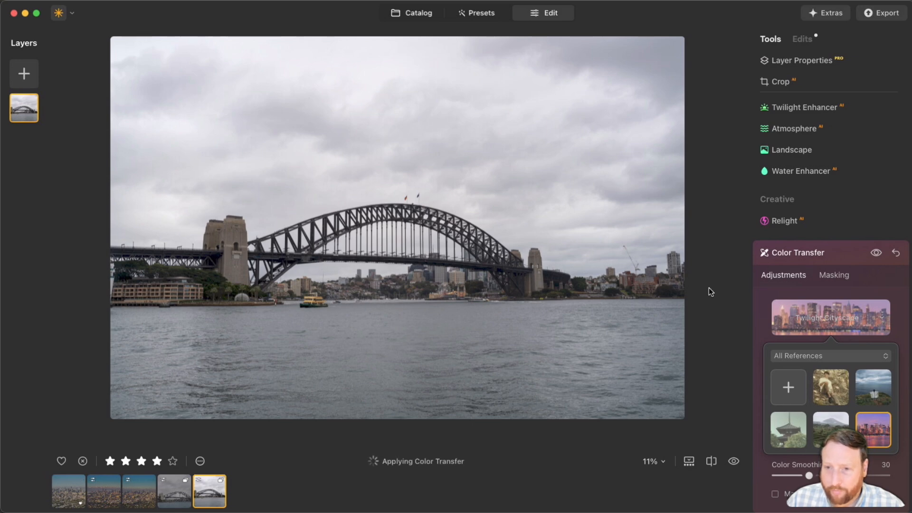
{"action": "left_click", "coordinate": [720, 218]}
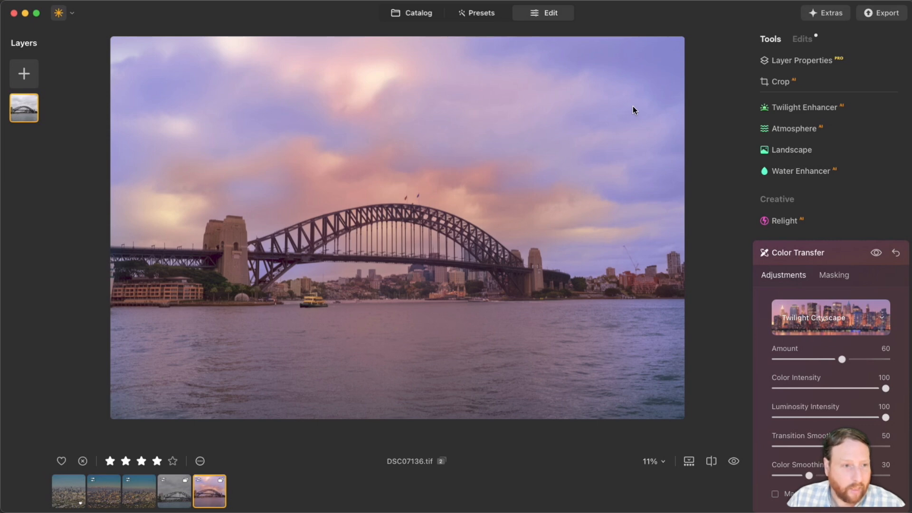
Change the virtual copy's Color Transfer reference to Misty Ocean
{"action": "left_click", "coordinate": [815, 311]}
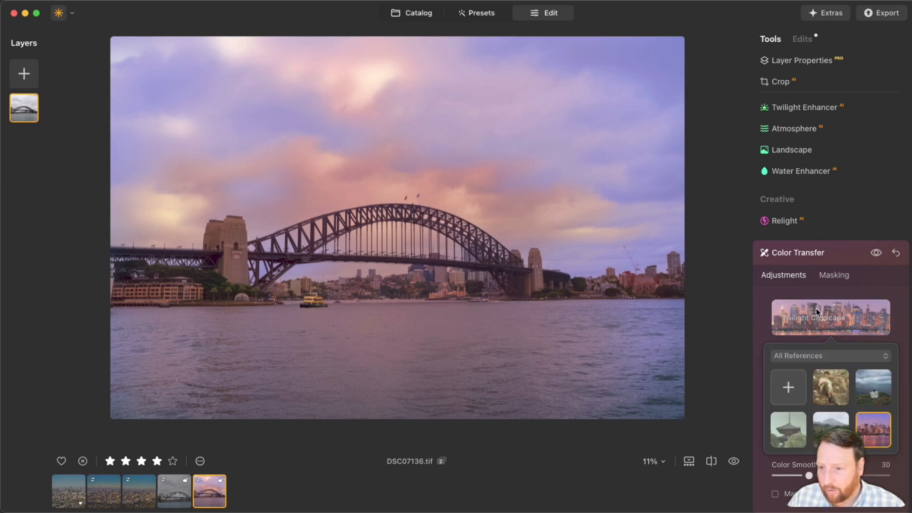
{"action": "left_click", "coordinate": [875, 388]}
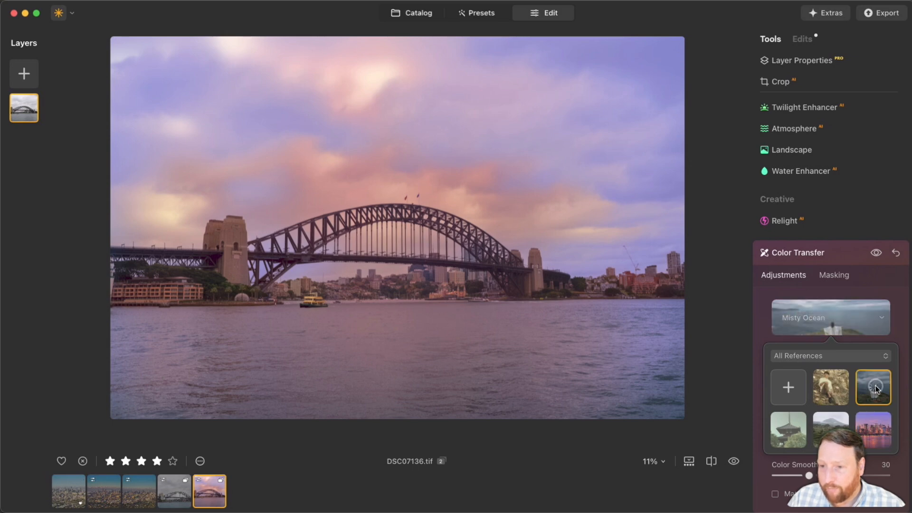